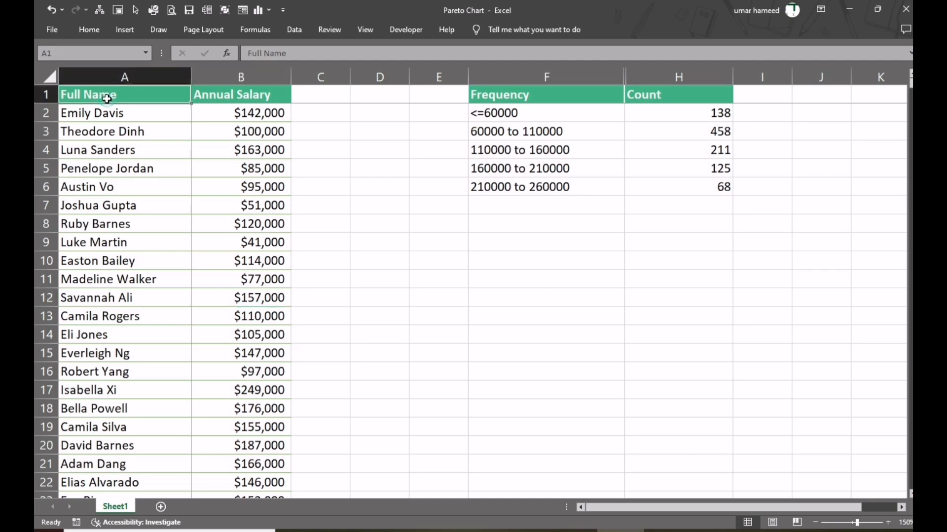
- Examine the Annual Salary column from its first entry to its last row
key(Right)
key(Down)
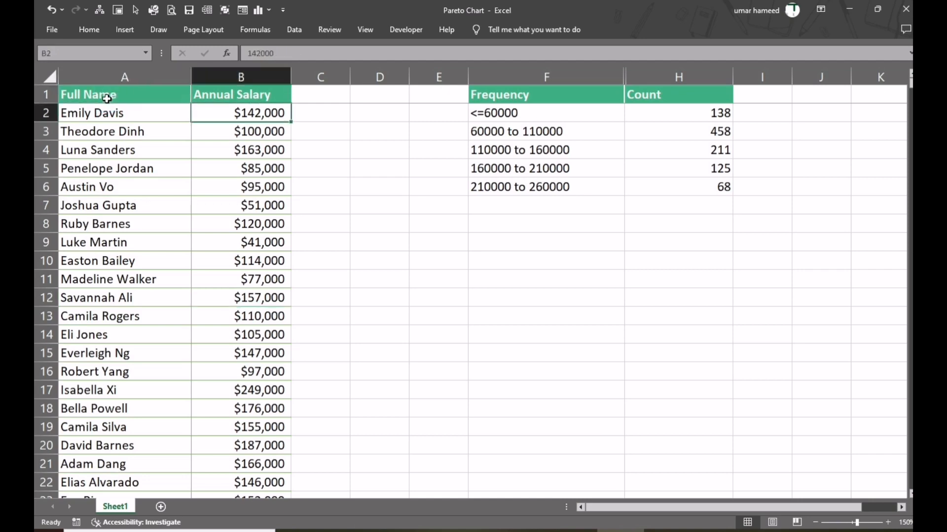
key(ctrl+Down)
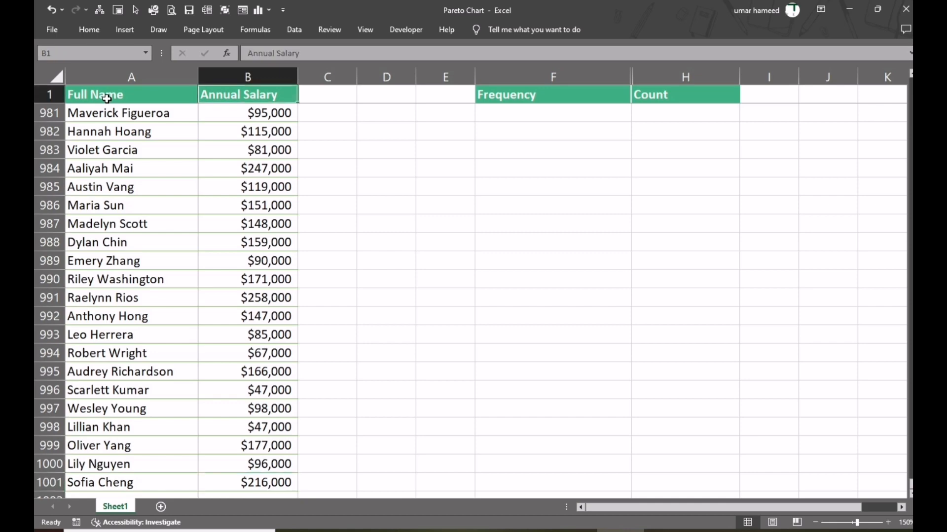
key(ctrl+Up)
- Examine the salary ranges in the Frequency column and the formula-based values in the Count column
key(Right)
key(Right)
key(Right)
key(Right)
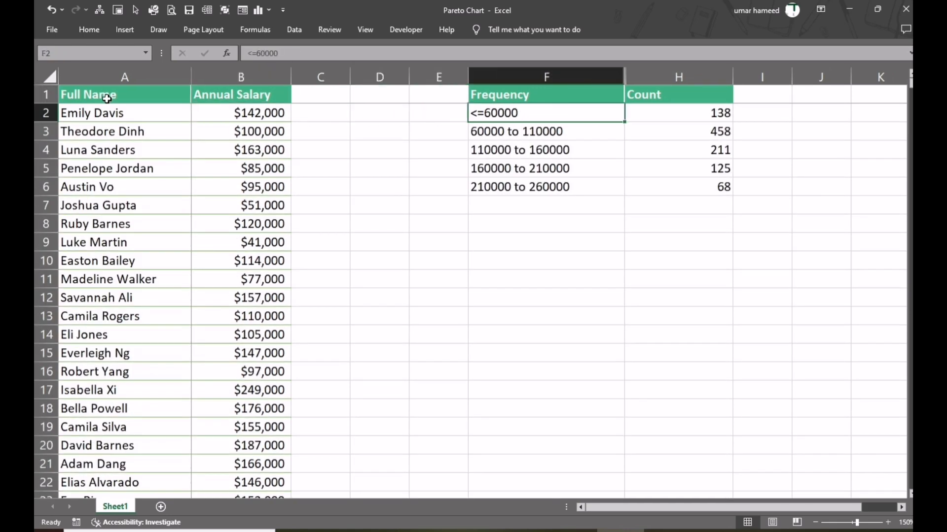
key(Down)
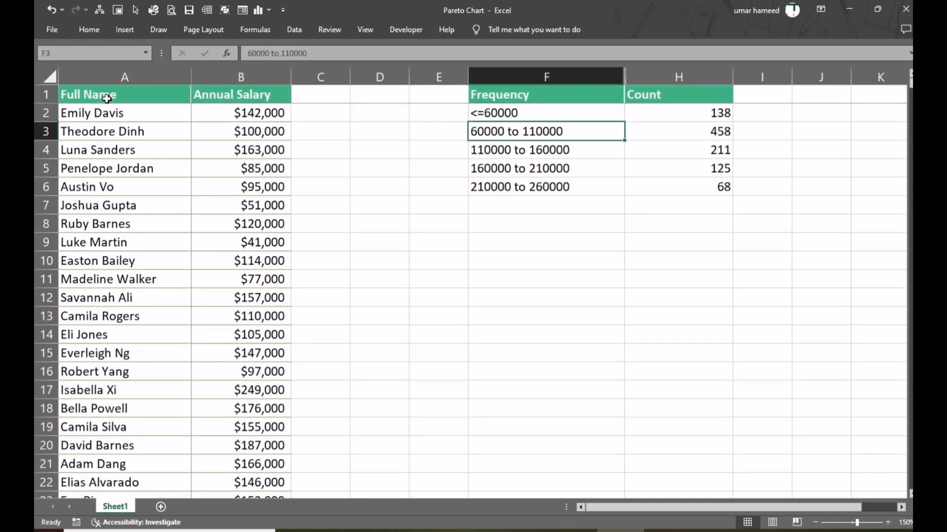
key(Down)
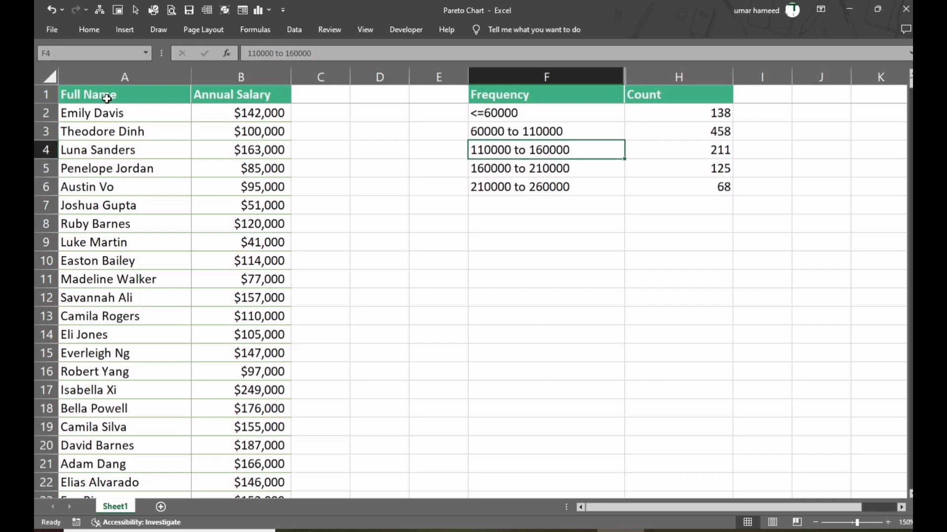
key(Down)
key(Down)
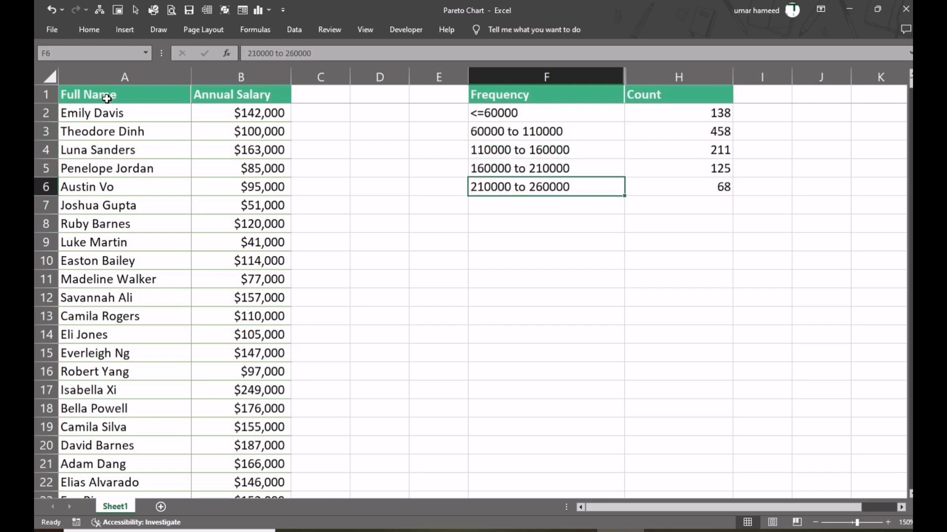
key(Right)
key(Right)
key(Up)
key(Left)
key(Up)
key(Up)
key(Up)
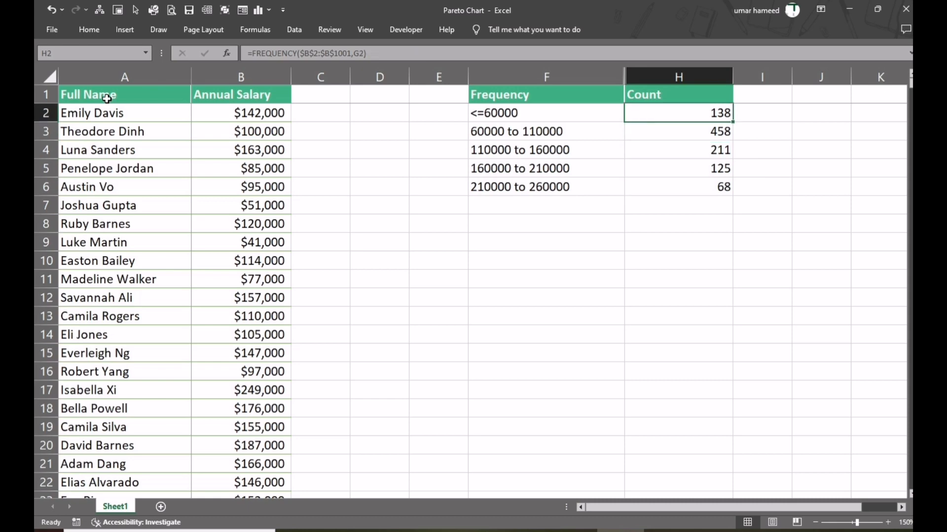
key(shift+Down)
key(shift+Down)
key(shift+Down)
key(shift+Down)
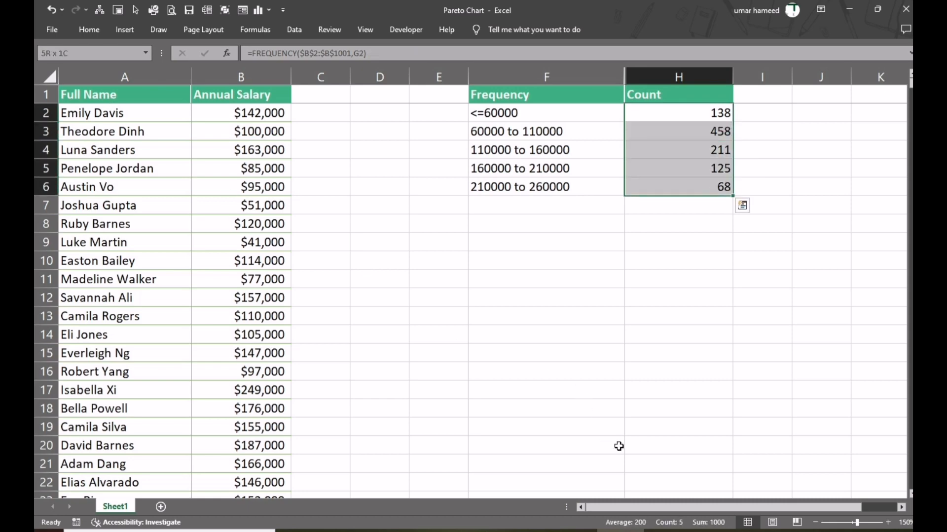
click(395, 264)
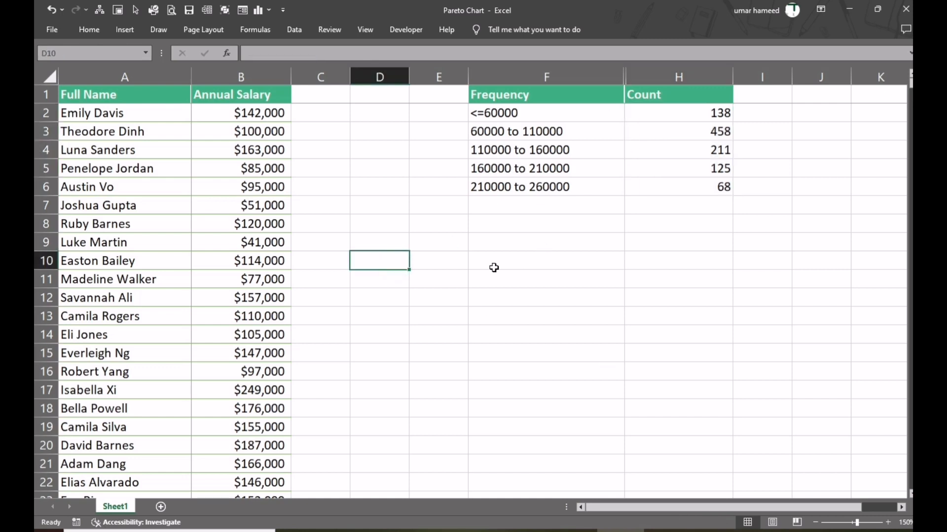
- Insert a Pareto statistic chart from the Annual Salary values in B2:B1001
click(257, 114)
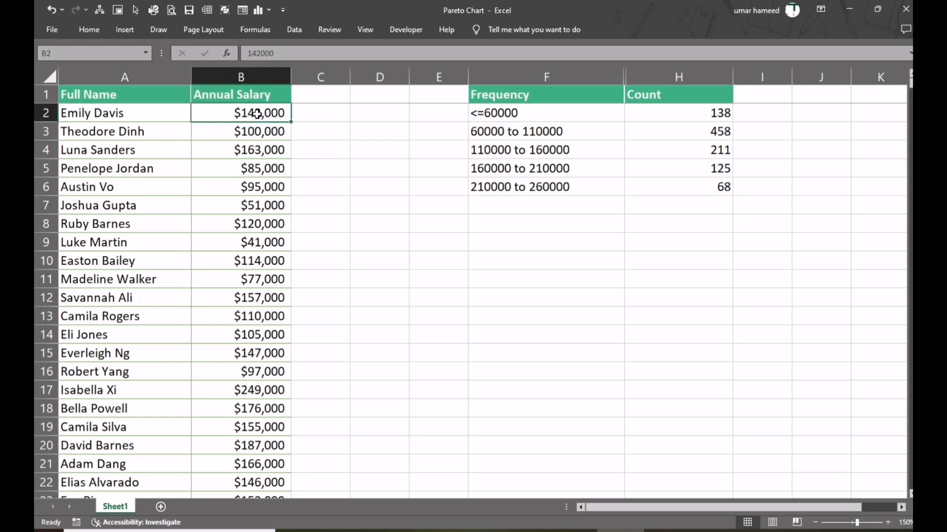
key(ctrl+shift+Down)
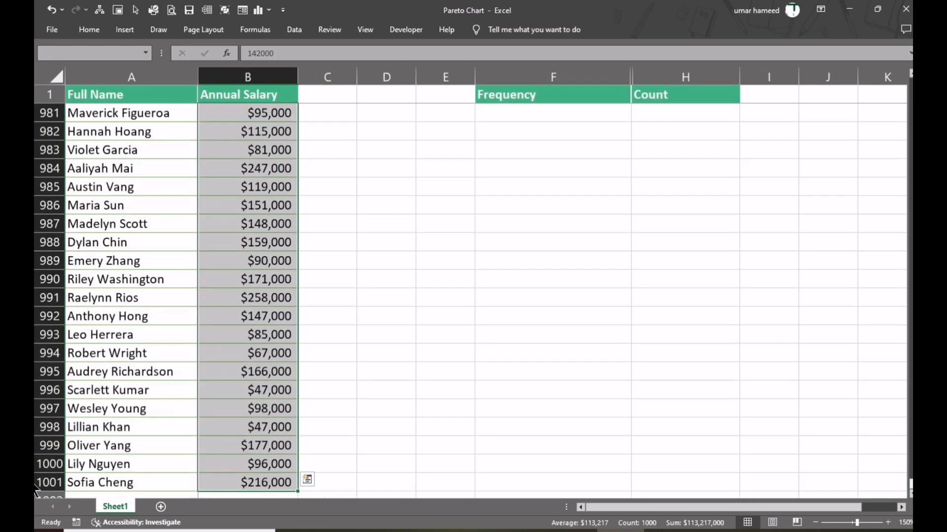
drag(910, 488, 910, 90)
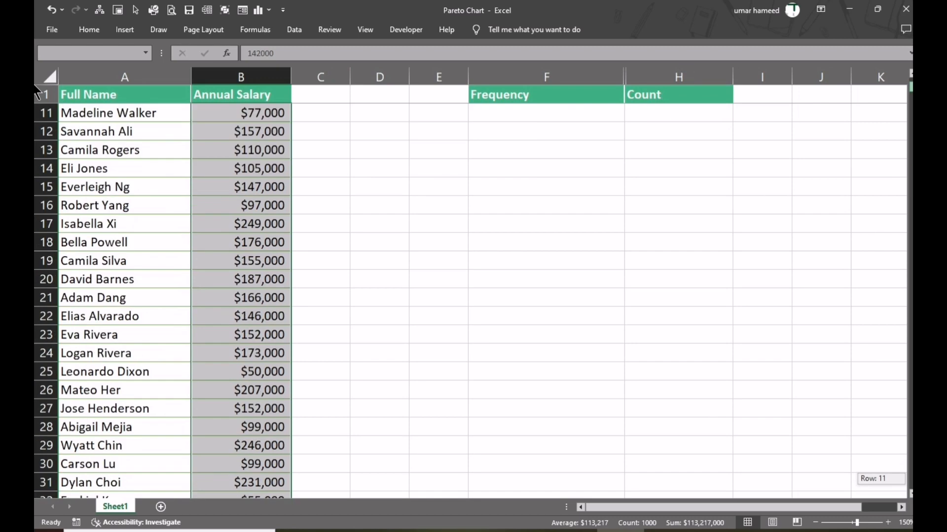
drag(35, 86, 35, 77)
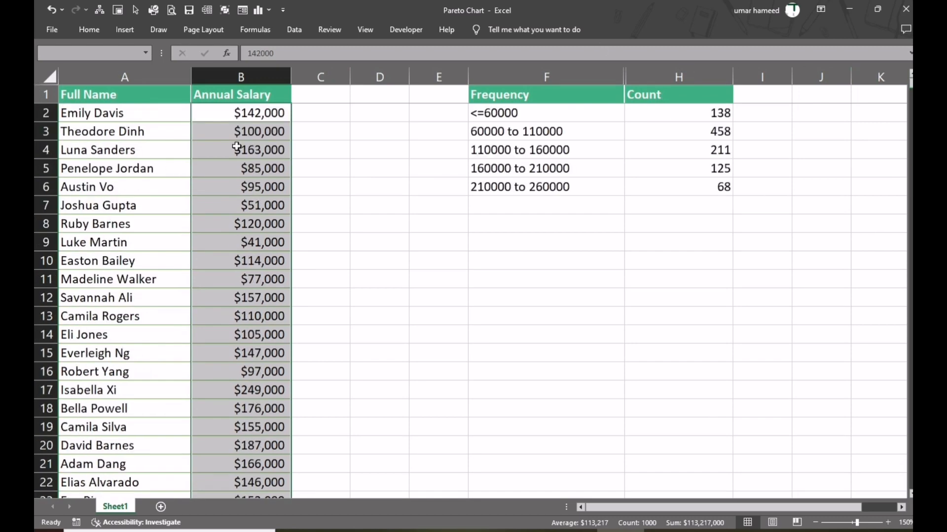
click(118, 31)
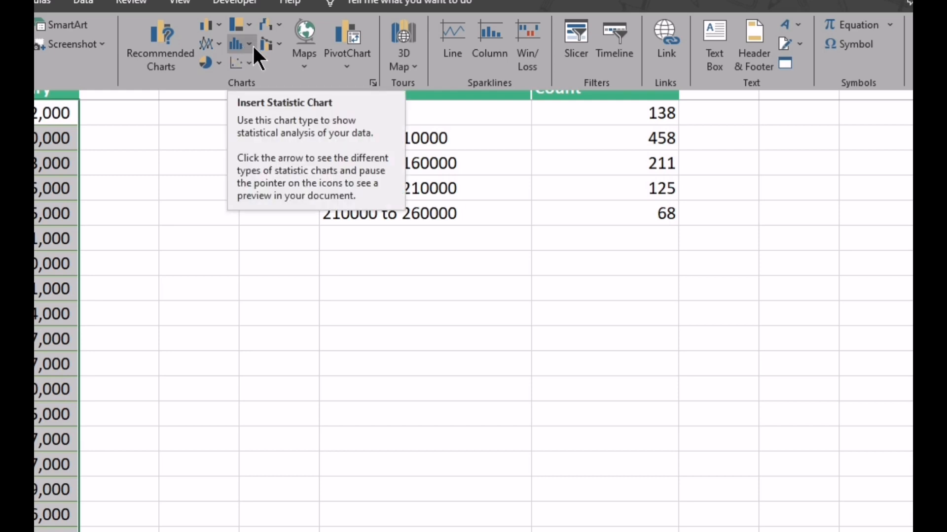
click(250, 44)
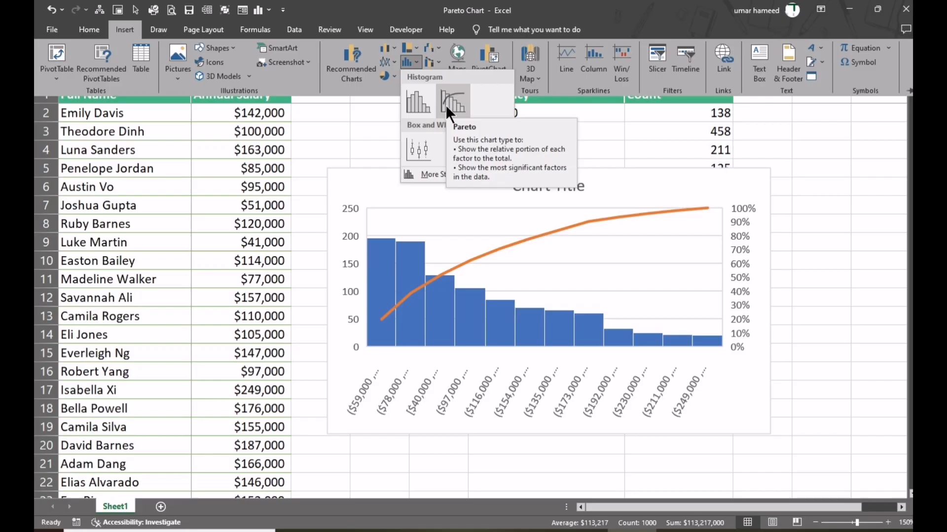
click(445, 105)
- Enlarge the Pareto chart and move it down so the first rows of the Frequency table are uncovered
drag(324, 165, 107, 122)
drag(771, 274, 817, 278)
drag(336, 136, 333, 174)
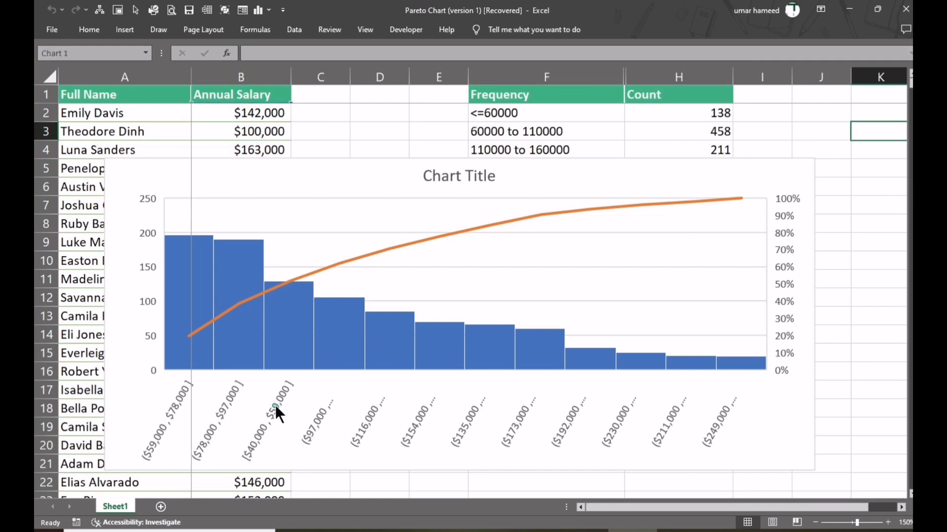
- Format the Pareto chart's horizontal axis with a bin width of 50000
right_click(276, 404)
click(318, 397)
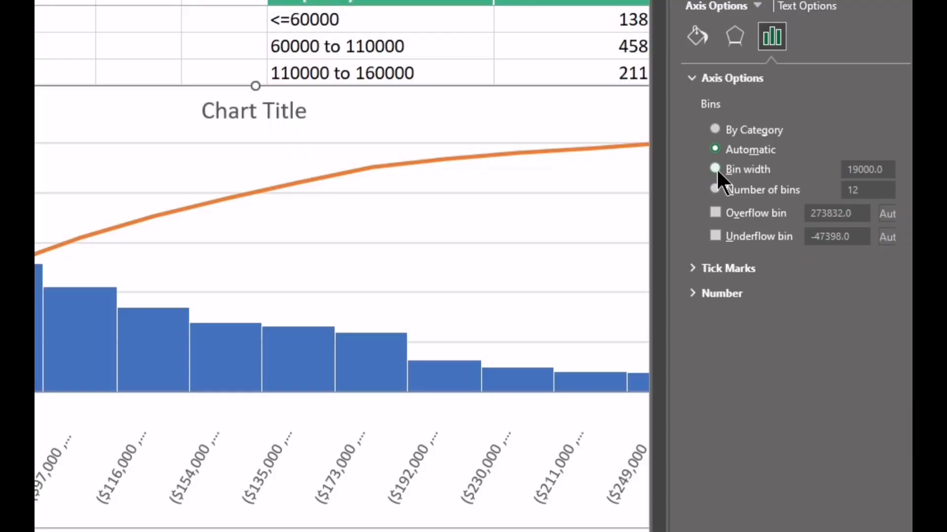
click(716, 168)
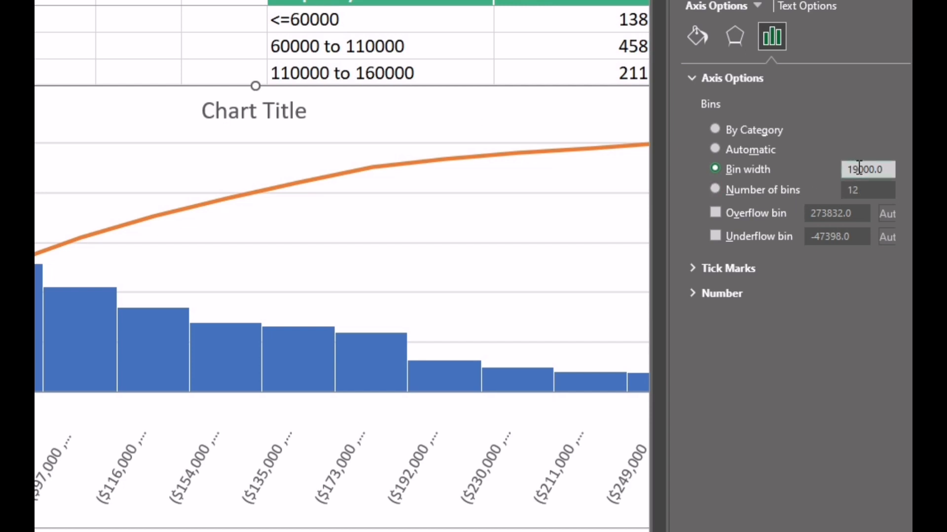
drag(859, 169, 837, 170)
text(50)
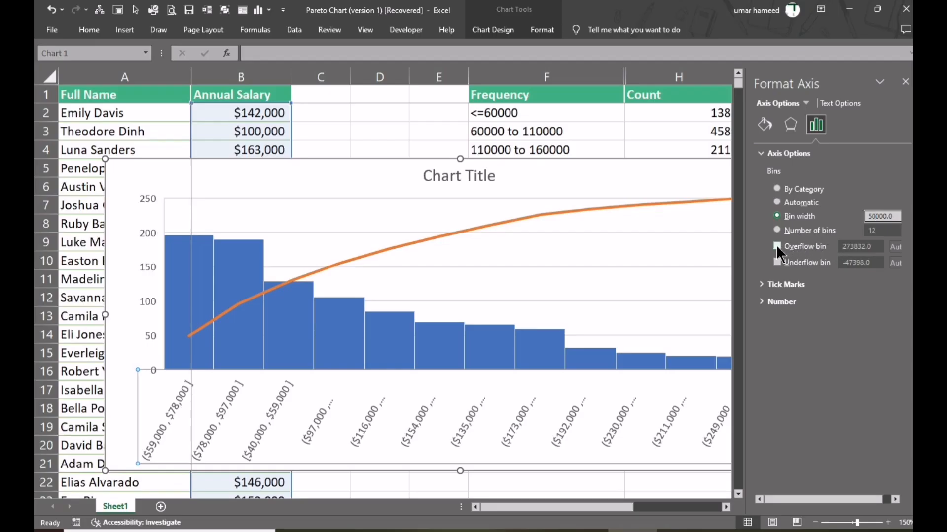
key(Return)
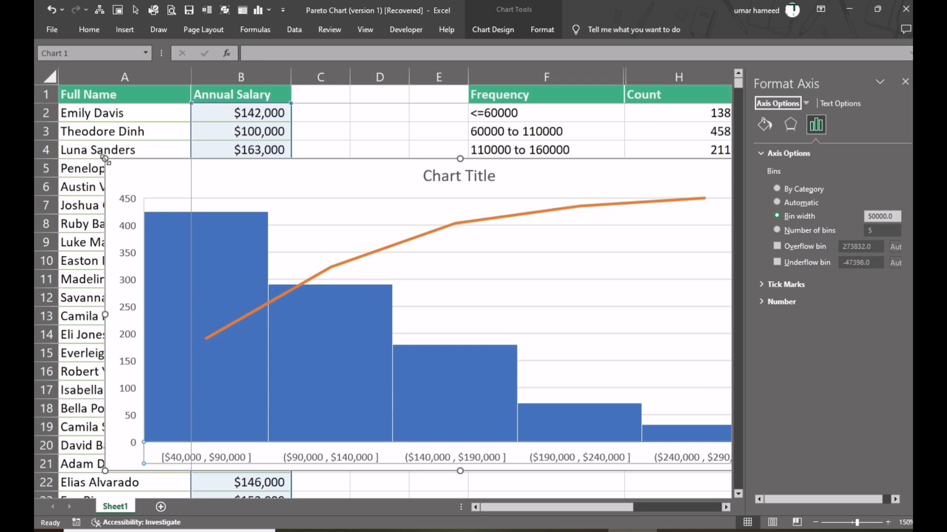
- Shrink and reposition the chart so it fits fully in view, and enable an overflow bin of 260000 on its horizontal axis
drag(105, 159, 272, 245)
drag(347, 260, 187, 183)
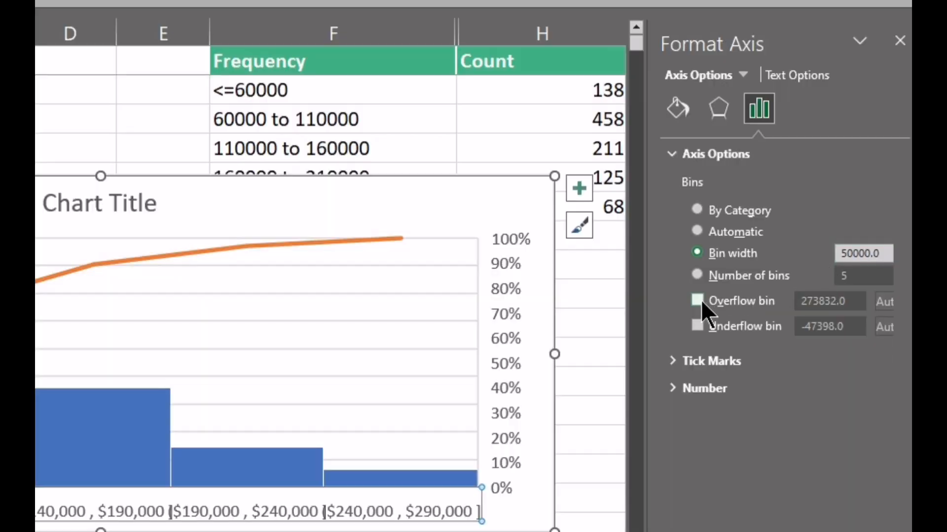
click(699, 301)
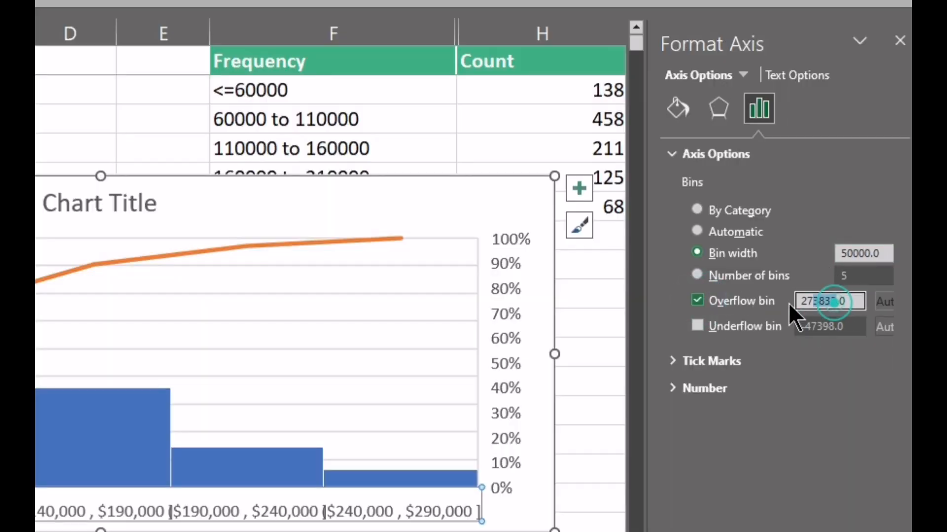
drag(788, 303, 703, 308)
text(26000)
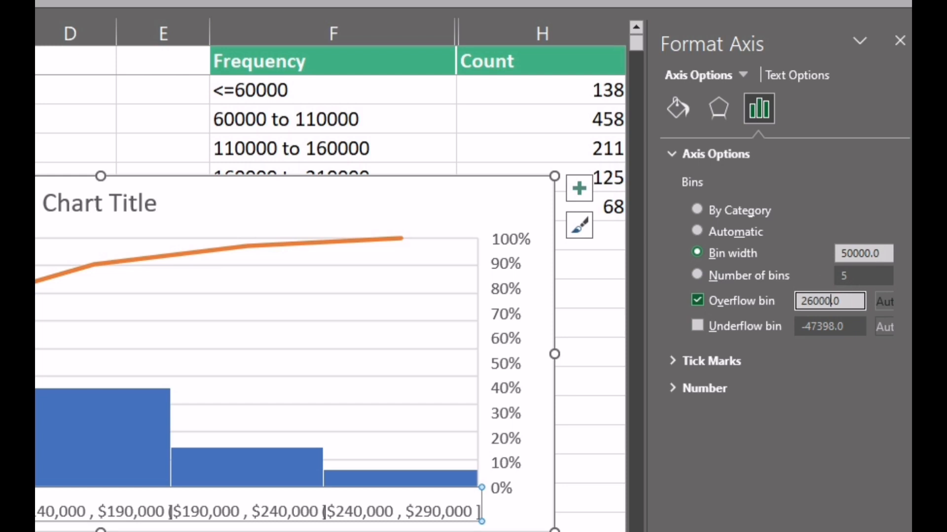
click(697, 326)
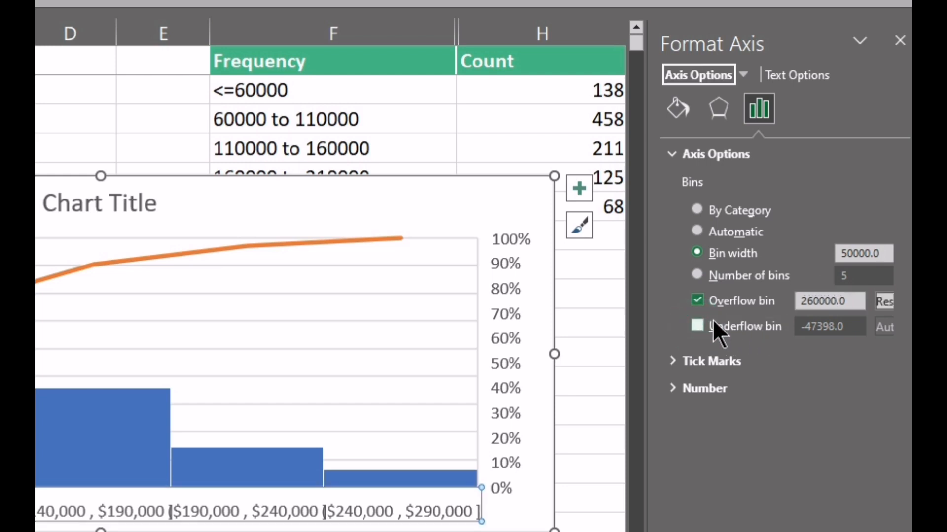
- Enable an underflow bin of 60000 on the horizontal axis and close the axis formatting
click(694, 321)
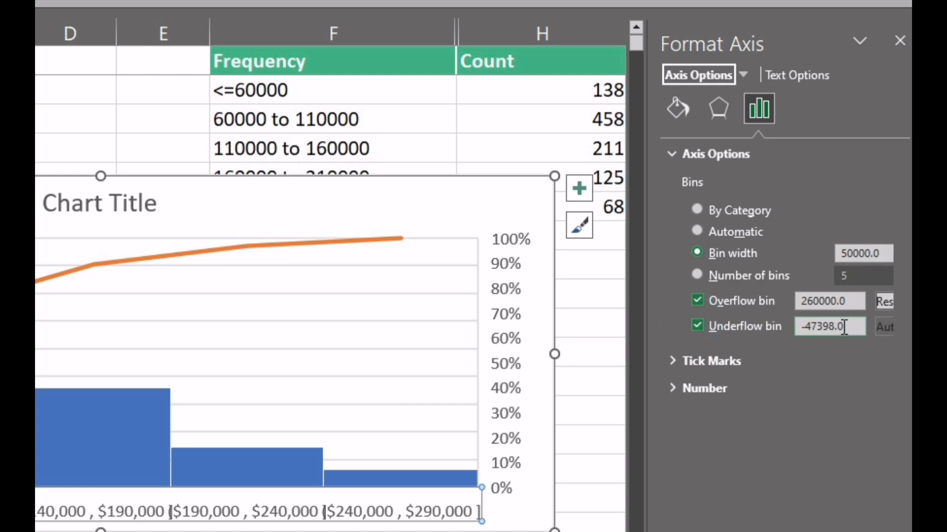
drag(844, 327, 739, 328)
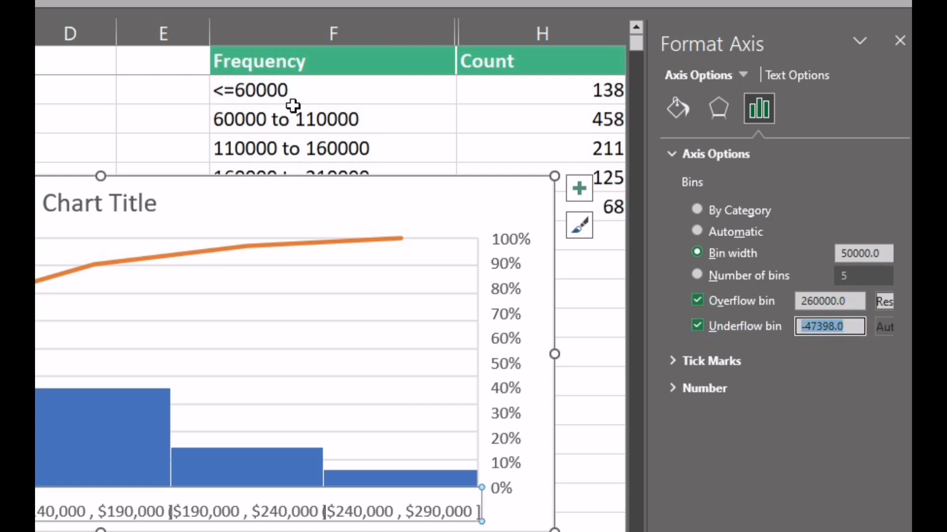
text(60000)
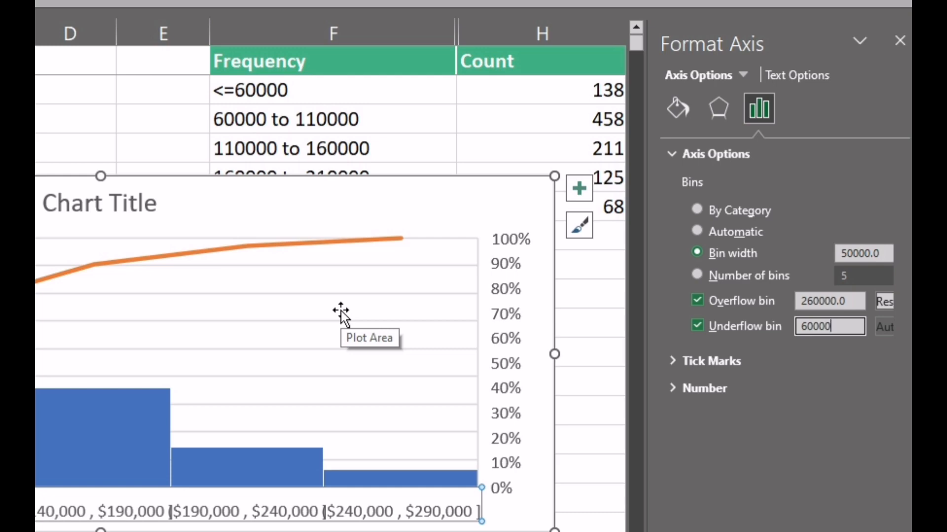
key(Return)
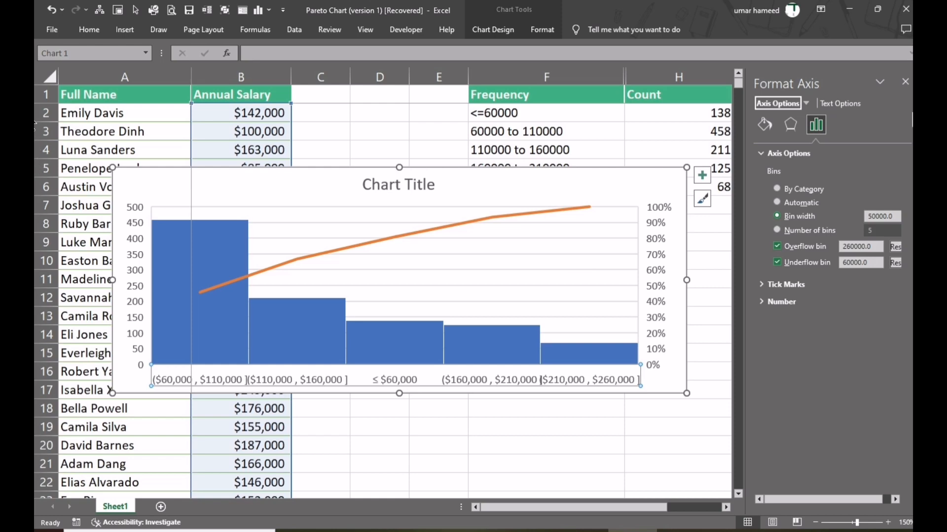
click(905, 83)
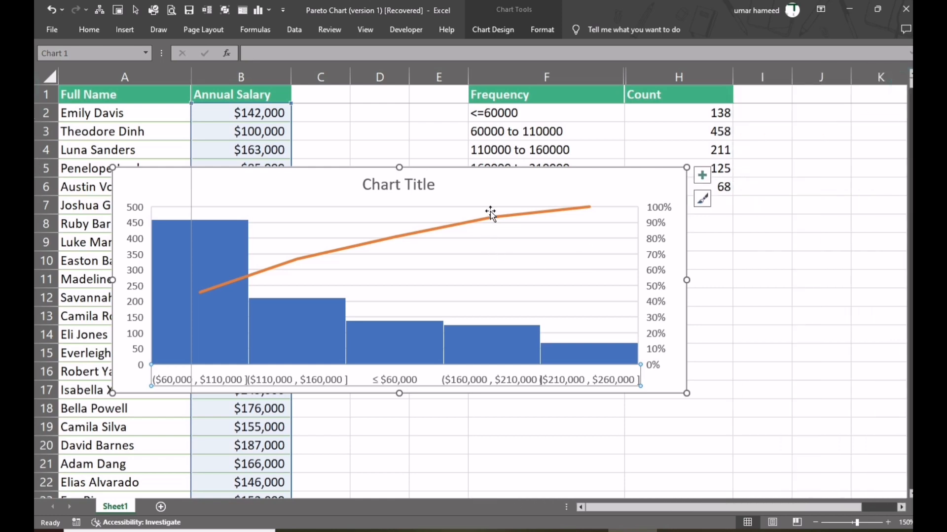
- Move the chart below the Frequency table and widen it, and add data labels to its bars
drag(493, 188, 623, 217)
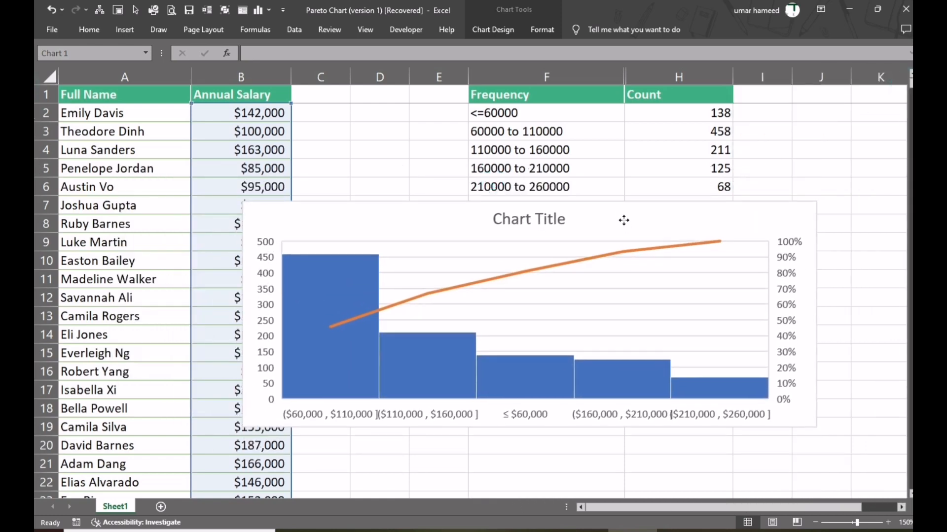
drag(240, 312, 182, 323)
click(715, 390)
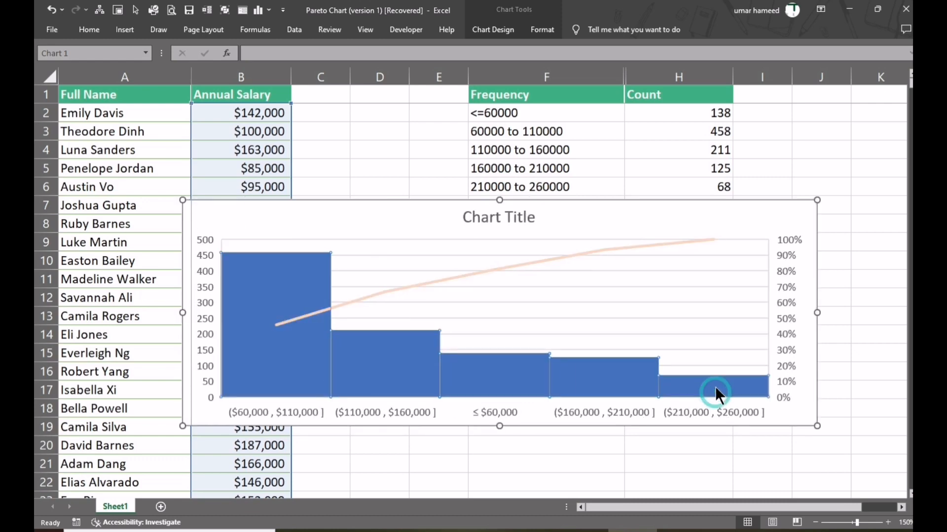
right_click(715, 387)
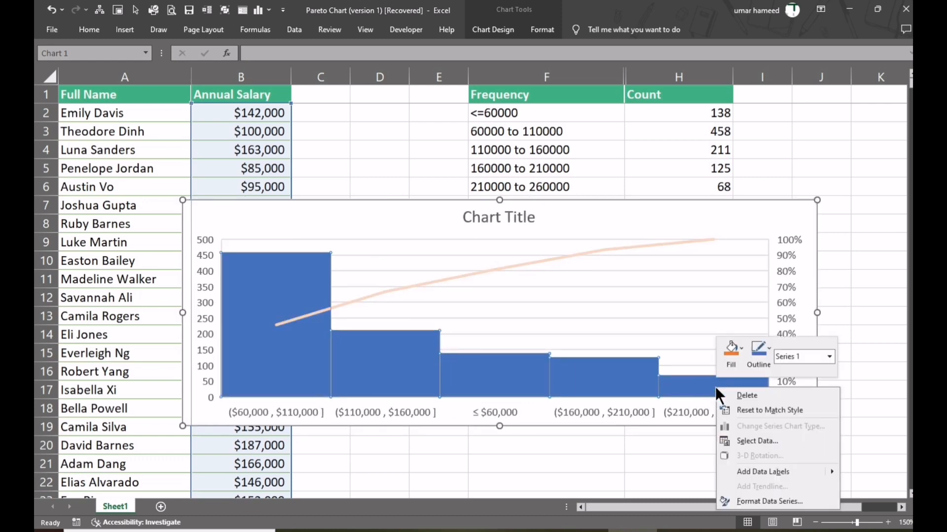
click(763, 469)
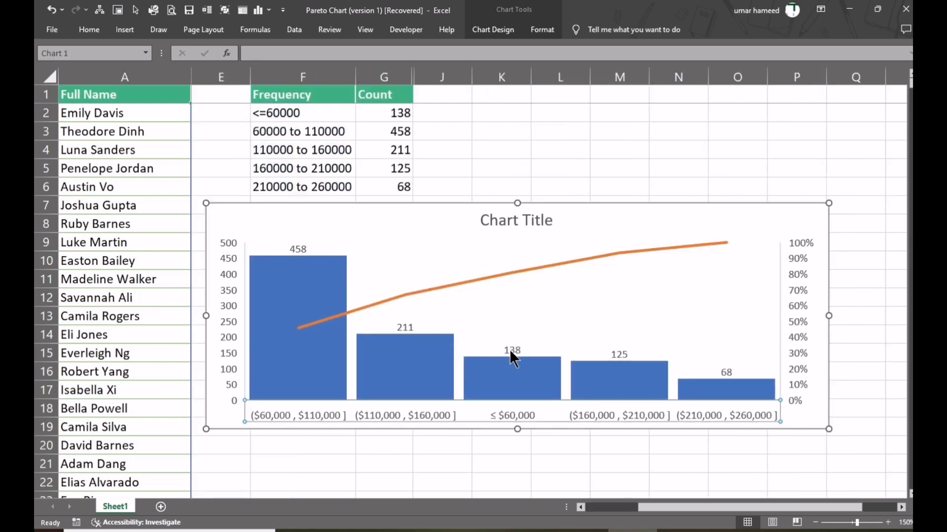
- Move the Pareto chart well to the right of the Frequency table, starting around column R
click(436, 208)
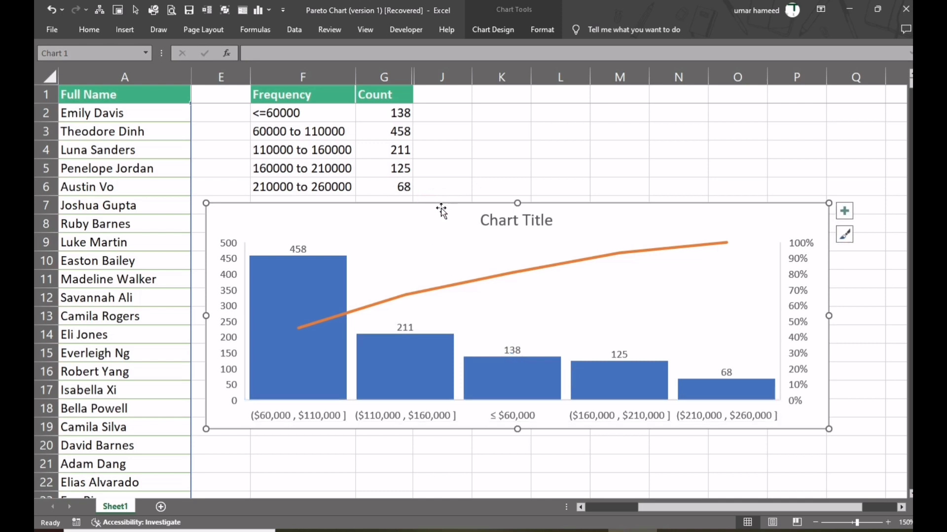
drag(441, 208, 834, 261)
drag(705, 505, 629, 502)
- Sort the Count values in G2:G6 from largest to smallest, expanding the selection to include the Frequency labels
drag(512, 113, 508, 186)
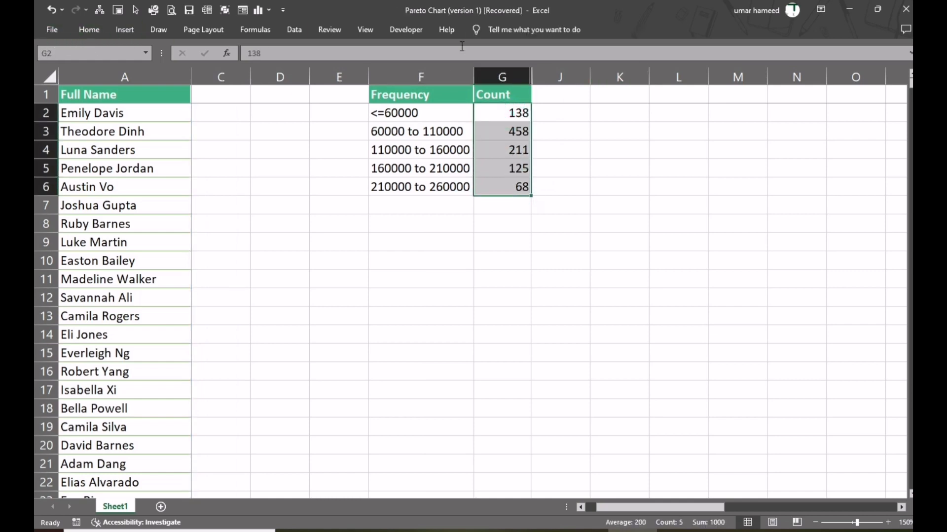
right_click(518, 120)
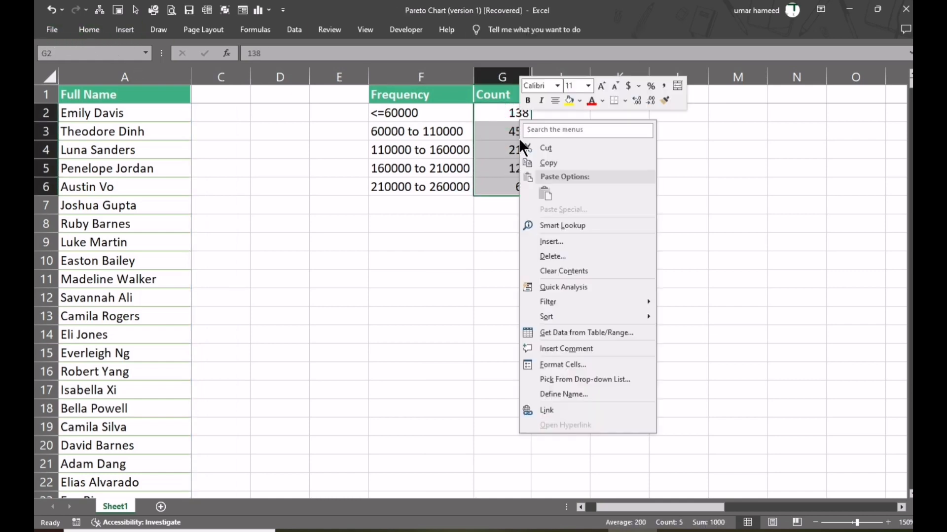
mouse_move(572, 316)
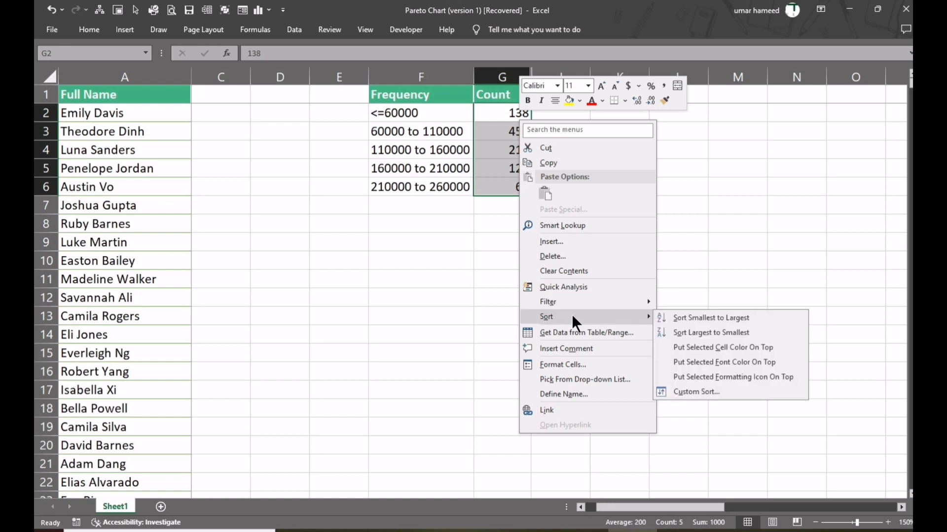
click(703, 333)
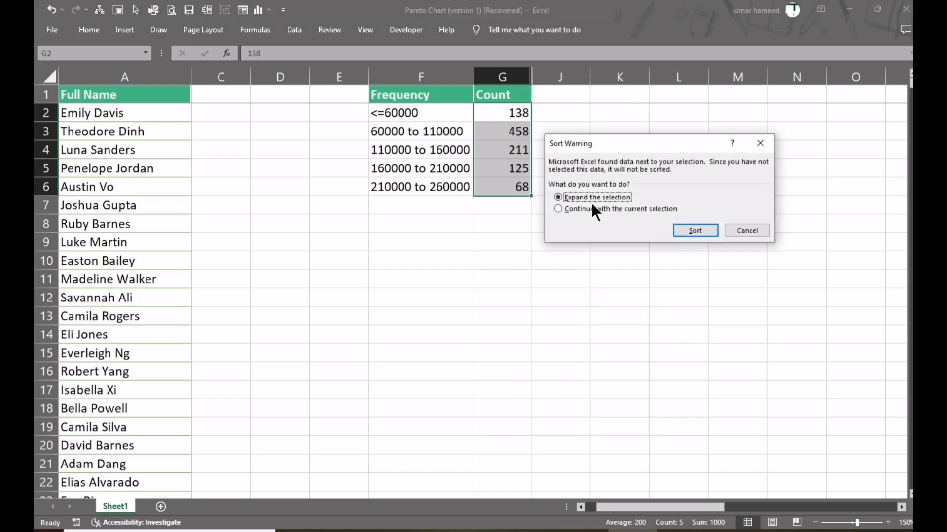
click(687, 230)
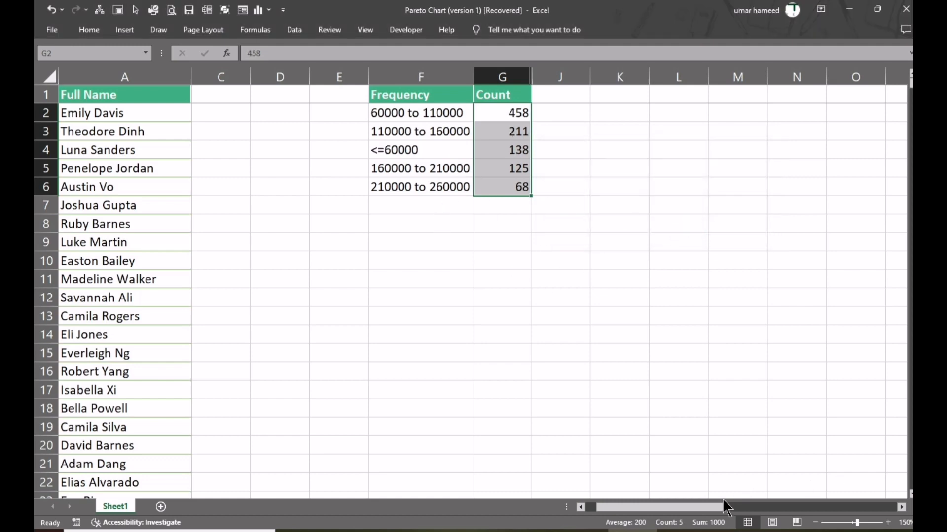
- Bring the Pareto chart back beneath the sorted Frequency table to compare the two
drag(722, 502, 745, 504)
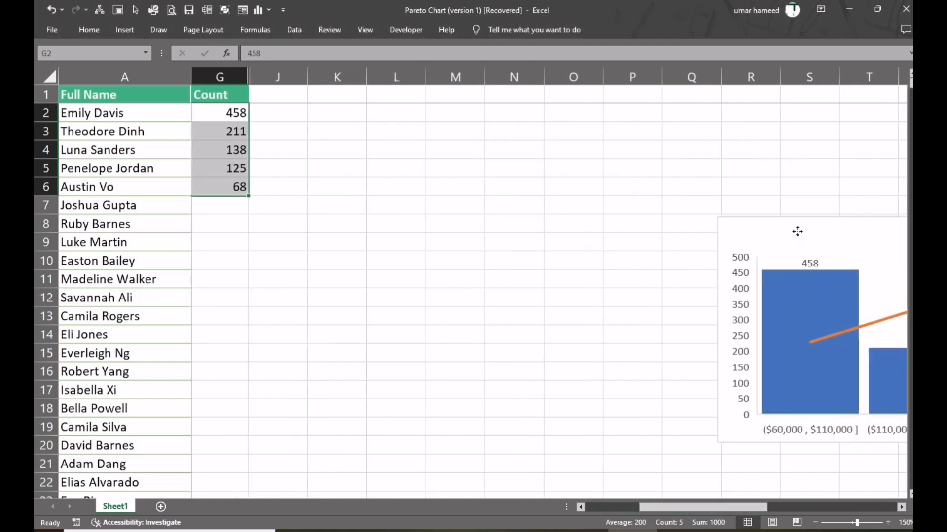
drag(797, 231, 271, 213)
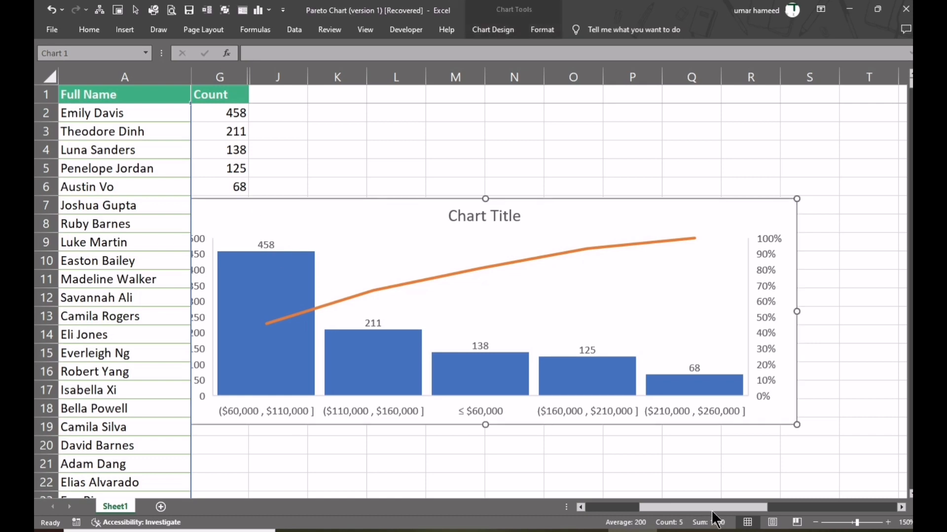
drag(712, 513, 688, 508)
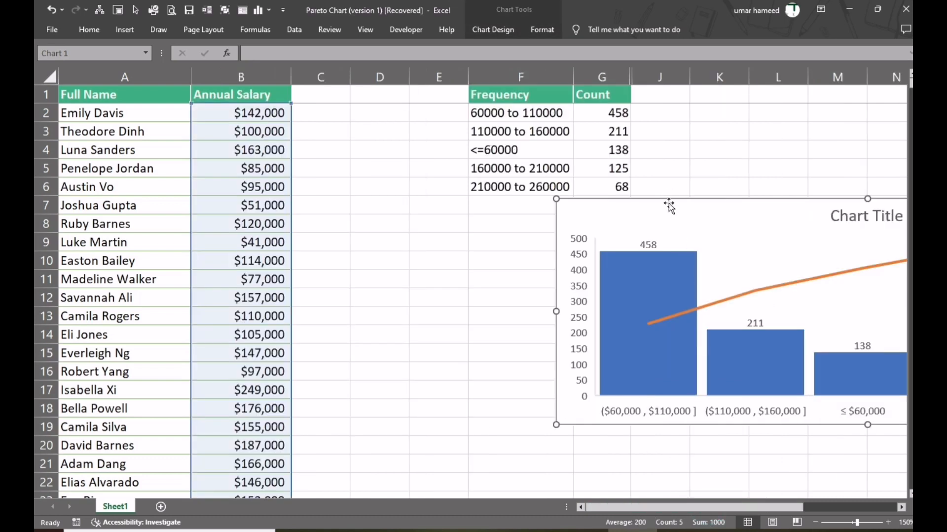
drag(669, 206, 419, 225)
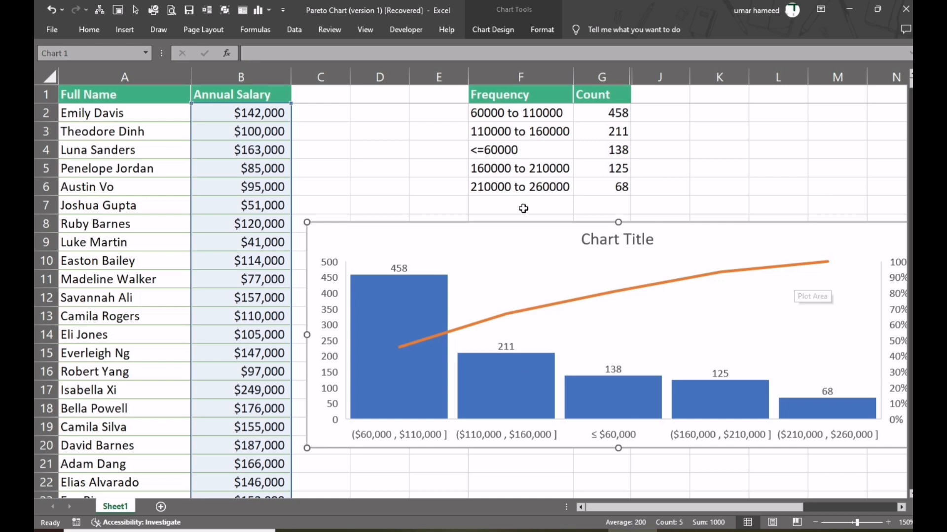
- Move the Pareto chart away from the Frequency table again so that it starts around column M
drag(473, 226, 879, 222)
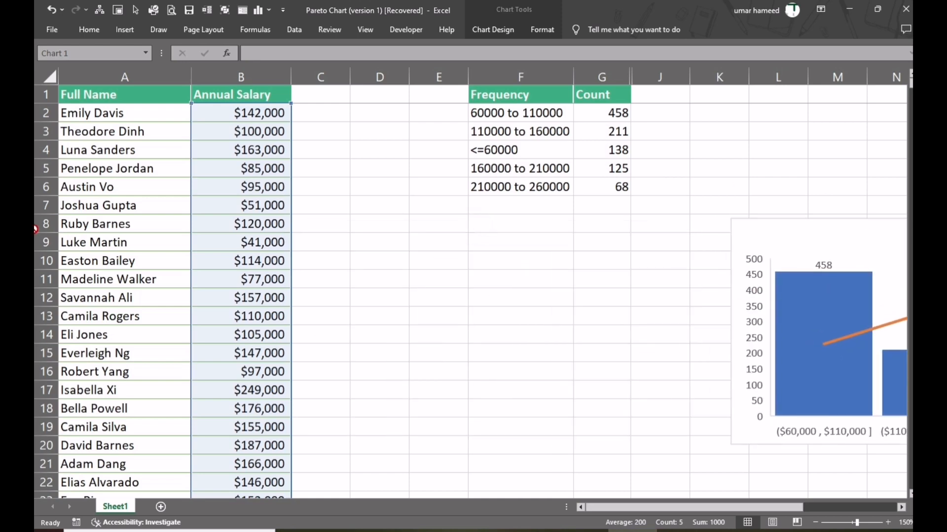
key(ctrl+z)
drag(464, 235, 838, 236)
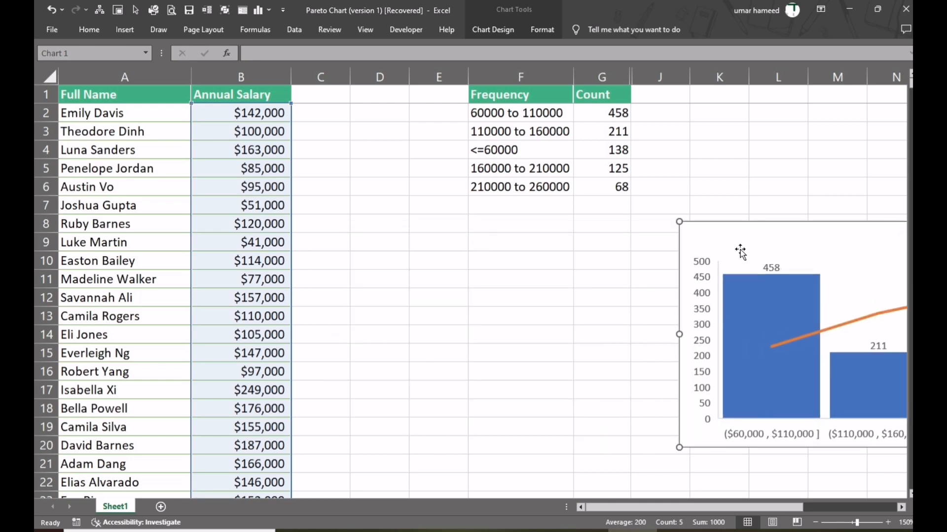
drag(729, 239, 877, 235)
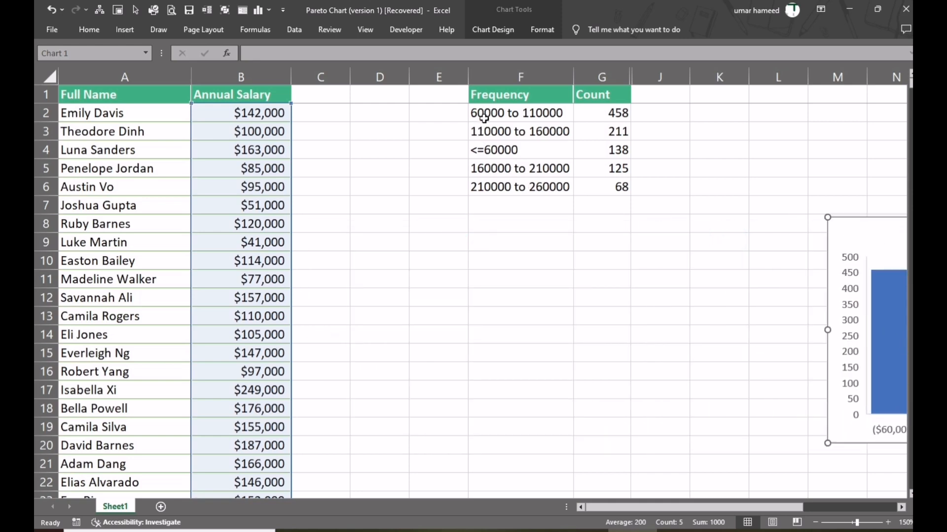
- Unhide columns H and I between the Count column and column J
click(489, 98)
drag(594, 78, 654, 69)
right_click(655, 66)
click(700, 256)
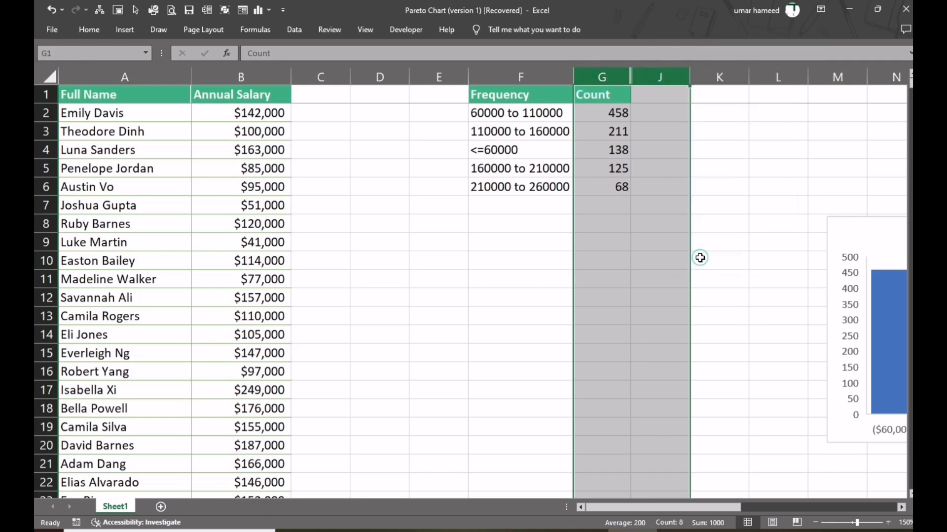
- Start the Cummul. column by entering the formula =G2 in cell H2
click(655, 114)
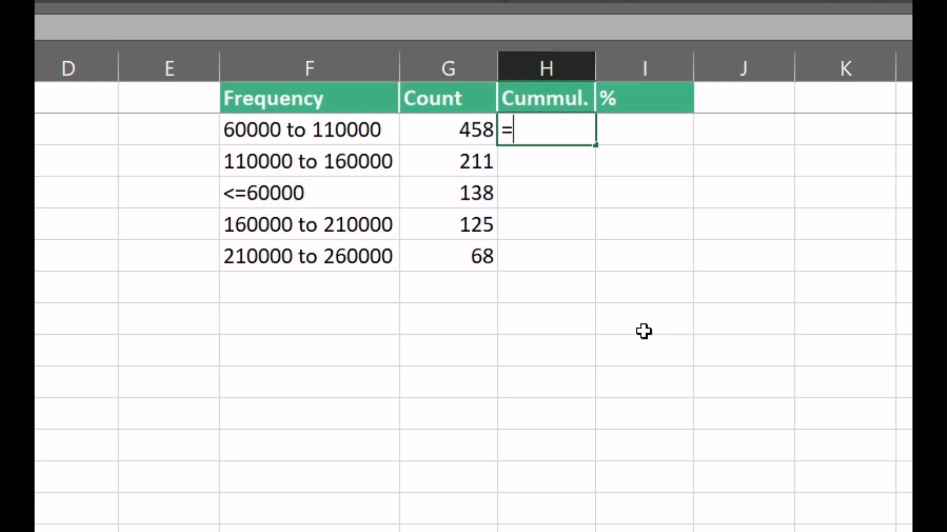
text(=)
key(Left)
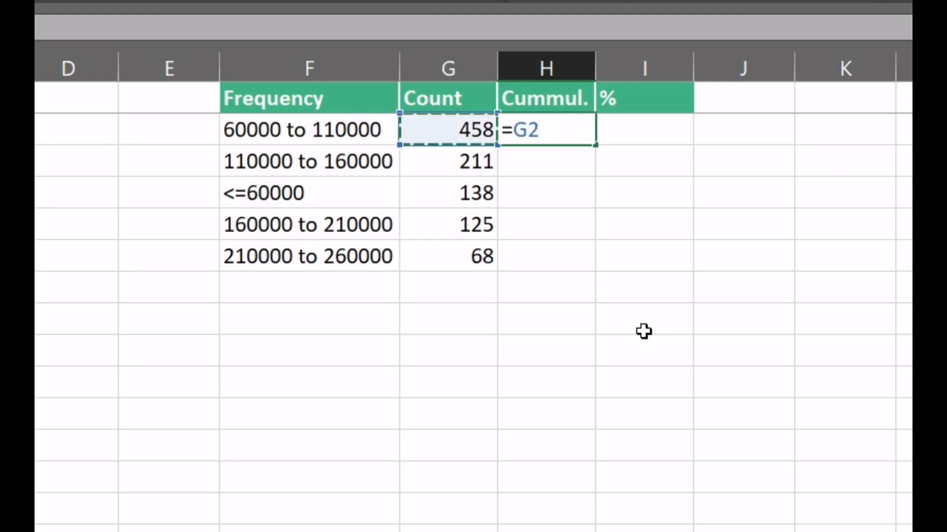
key(Tab)
key(Return)
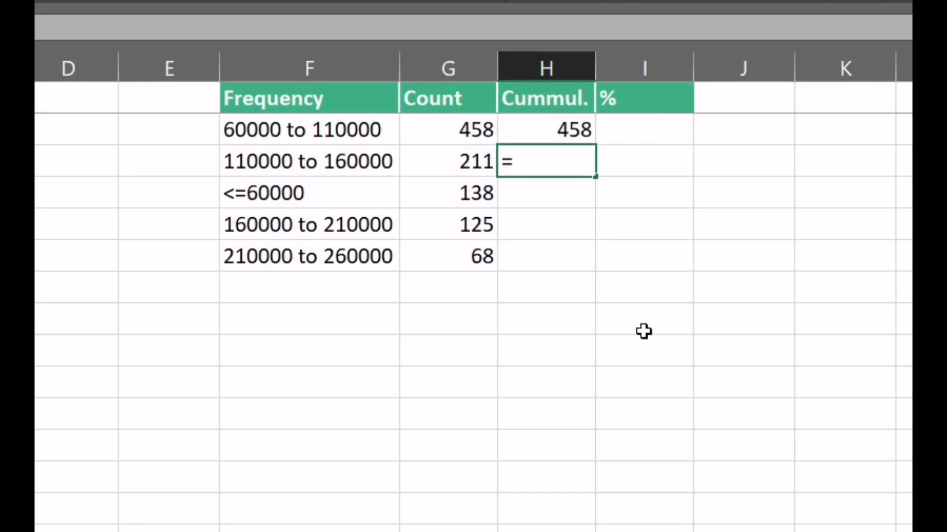
- Enter the running-total formula =H2+G3 in H3 and fill it down to H6
text(=)
key(Up)
text(+)
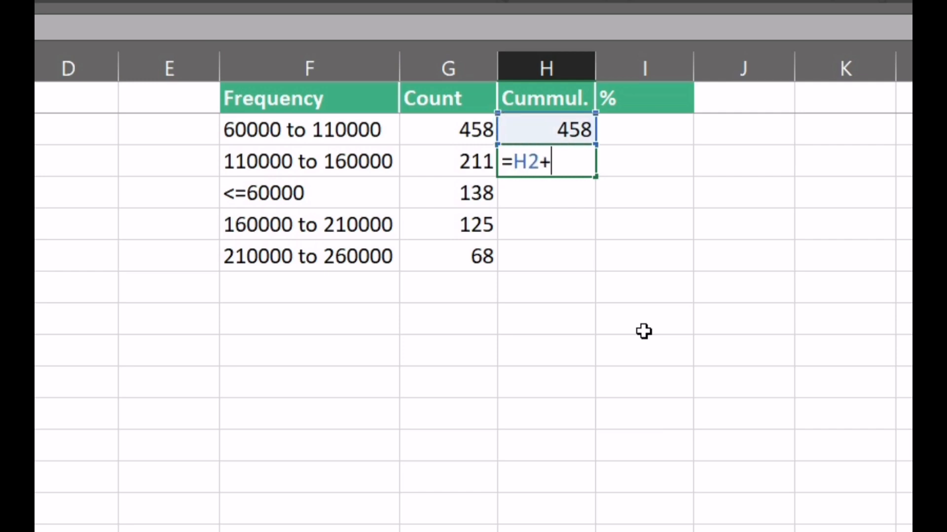
key(Left)
key(Tab)
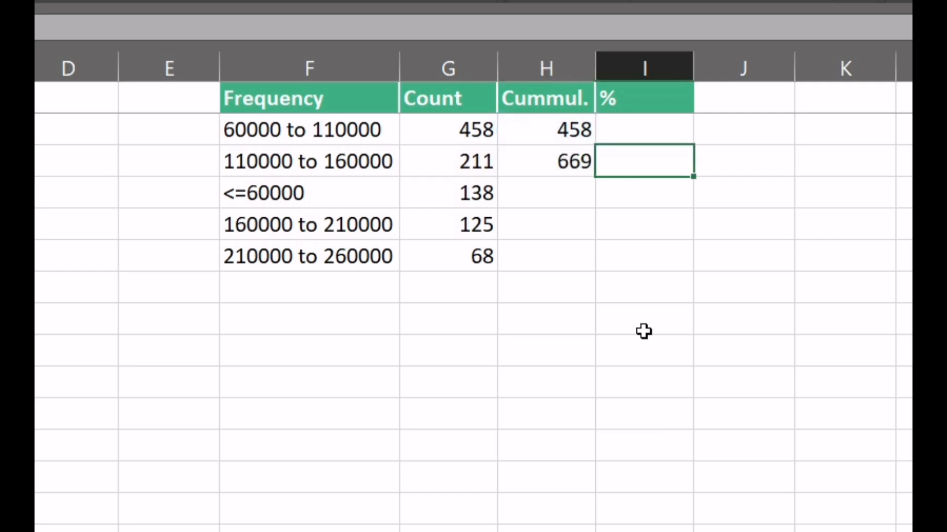
click(562, 154)
double_click(594, 176)
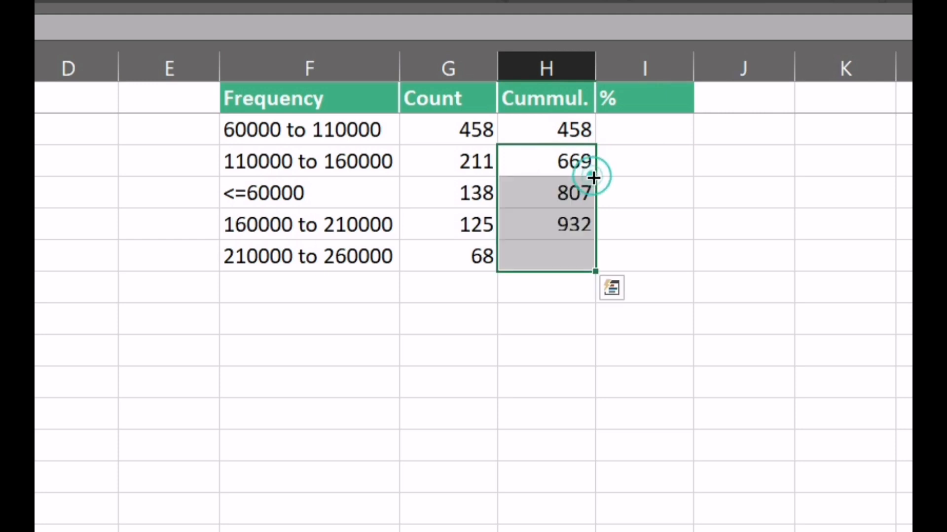
click(555, 256)
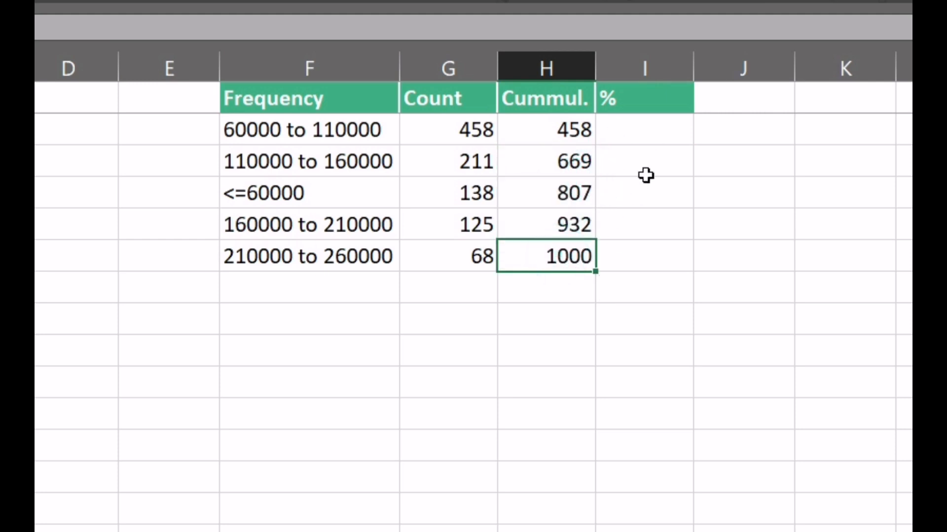
- Enter =H2/$H$6*100 in I2 to calculate the cumulative percentage and fill it down to I6
click(631, 128)
text(=)
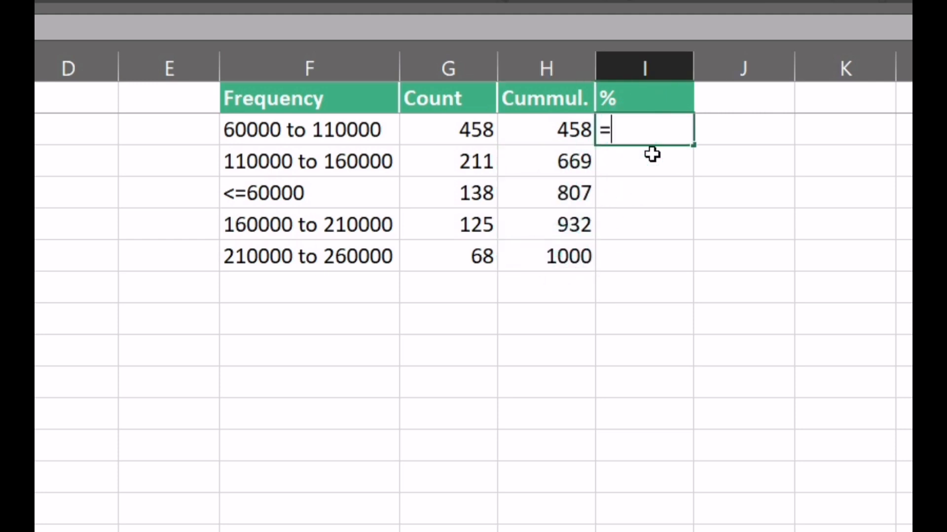
key(Left)
text(/)
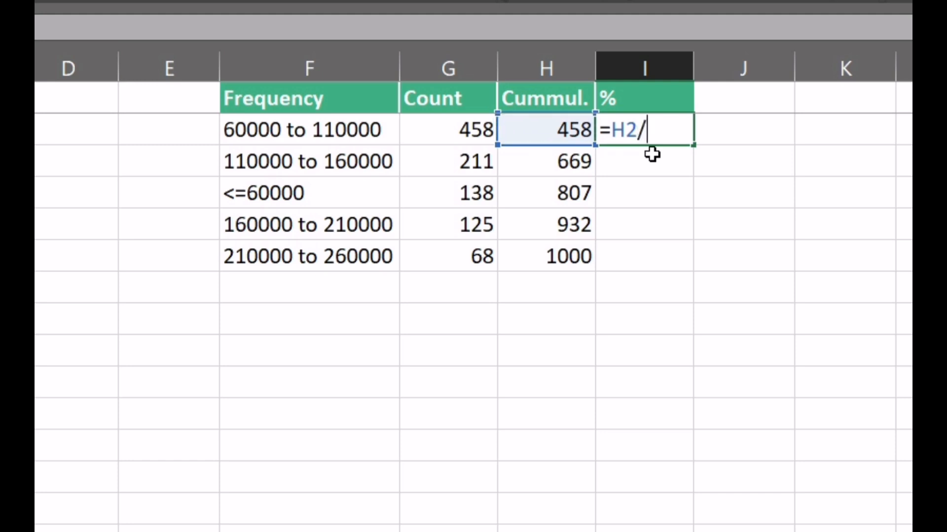
click(567, 256)
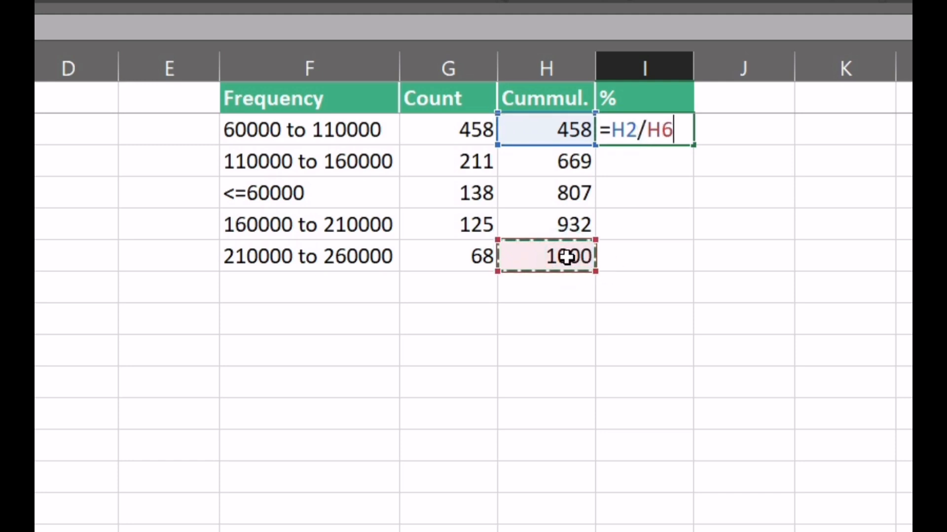
key(F4)
text(*100)
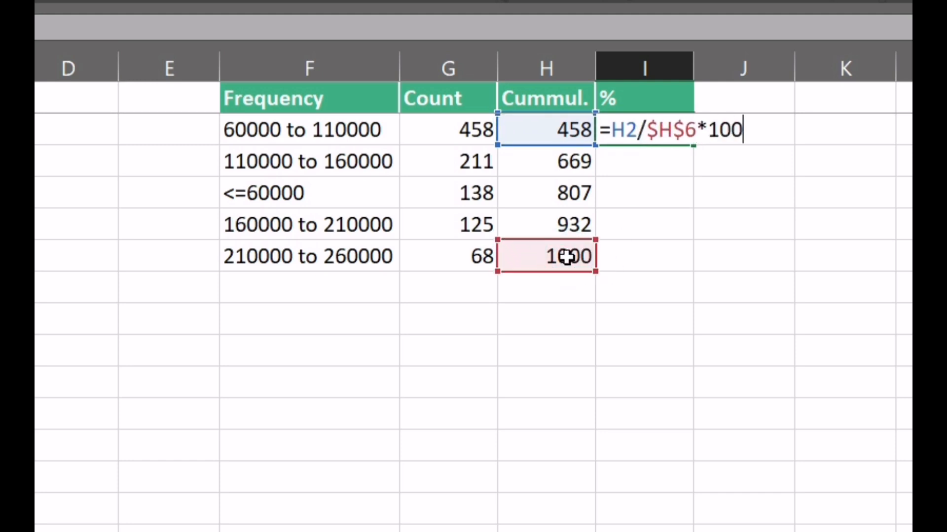
key(Return)
click(640, 131)
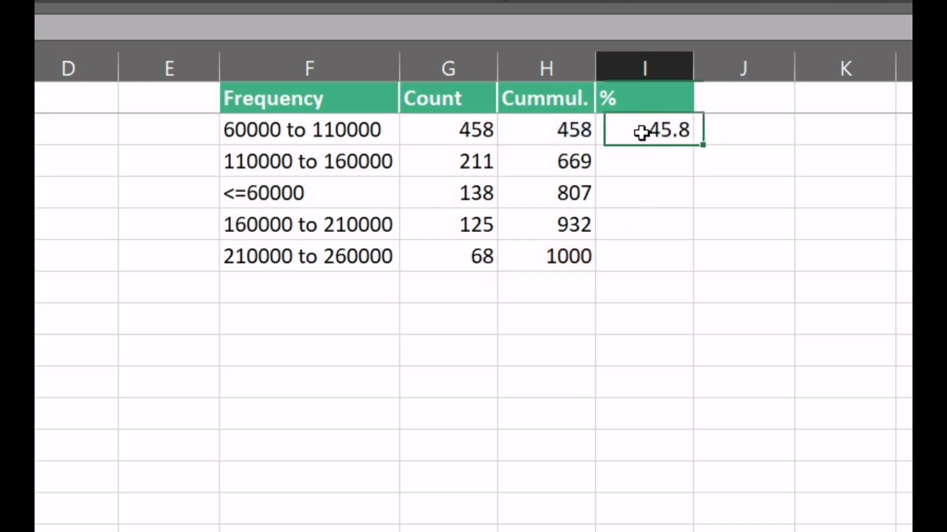
double_click(693, 148)
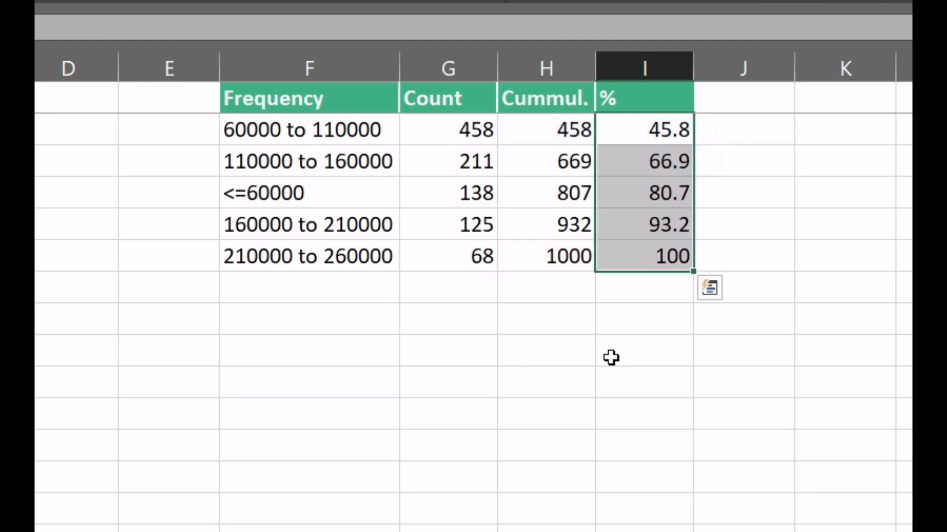
click(553, 384)
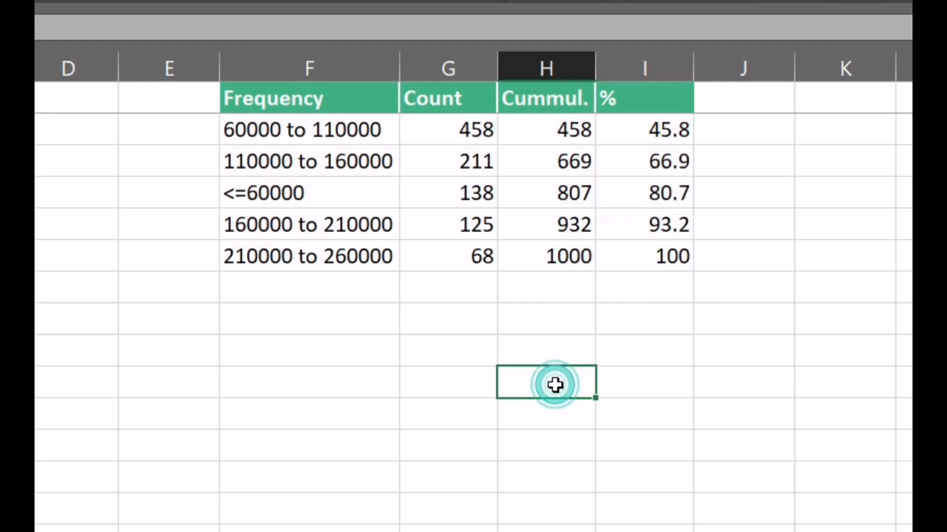
- Insert a clustered column chart from the Frequency, Count and % columns, and move it slightly down to uncover the table's header
drag(276, 98, 453, 267)
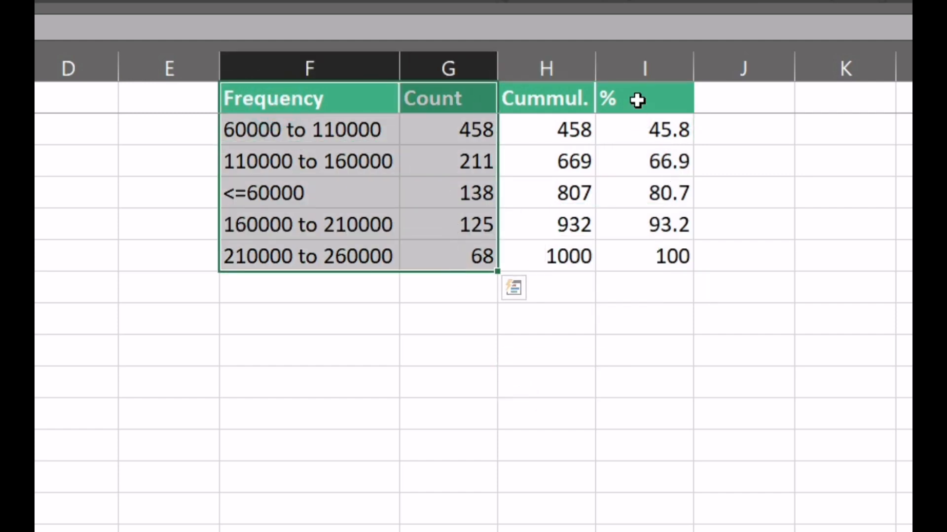
ctrl+drag(636, 97, 676, 245)
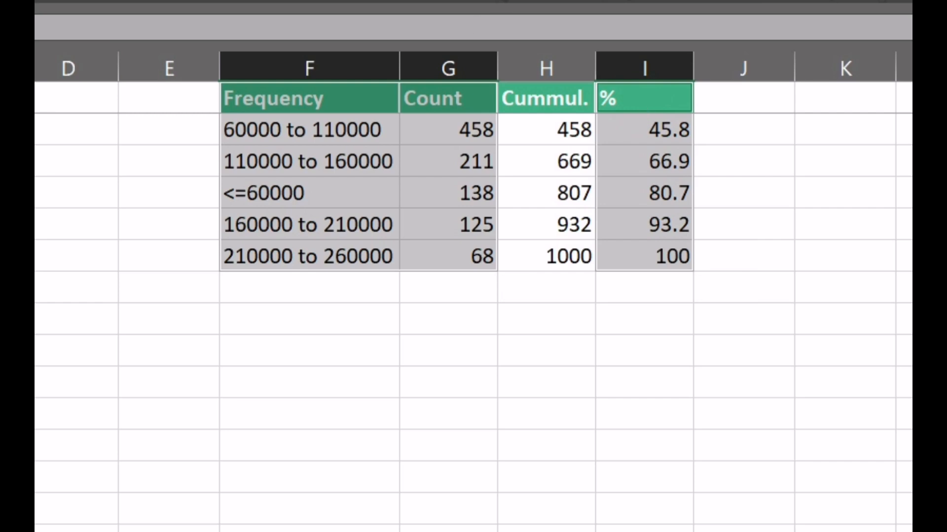
key(alt+n)
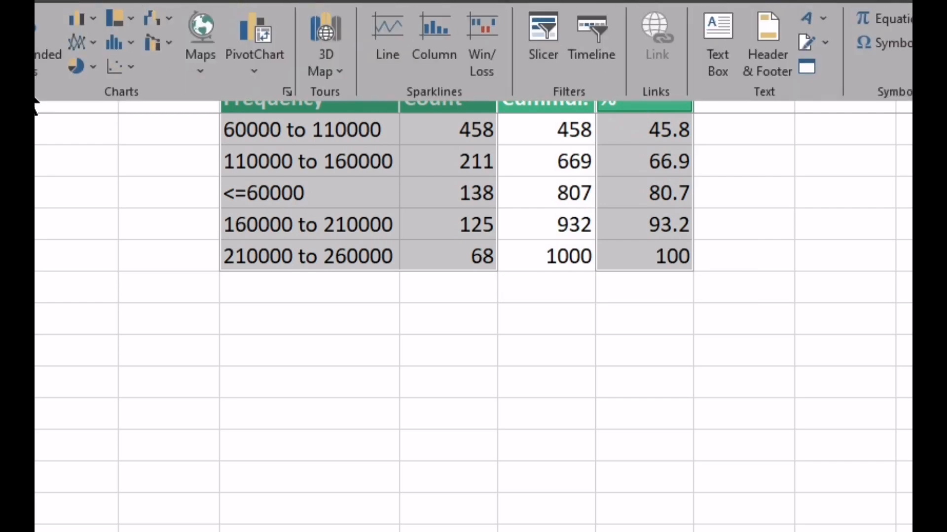
click(91, 20)
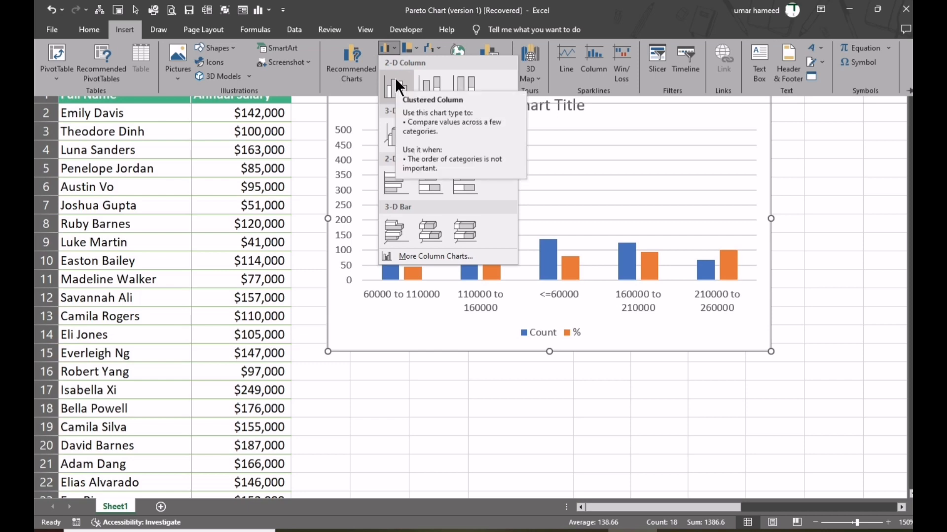
click(396, 87)
drag(427, 94, 432, 159)
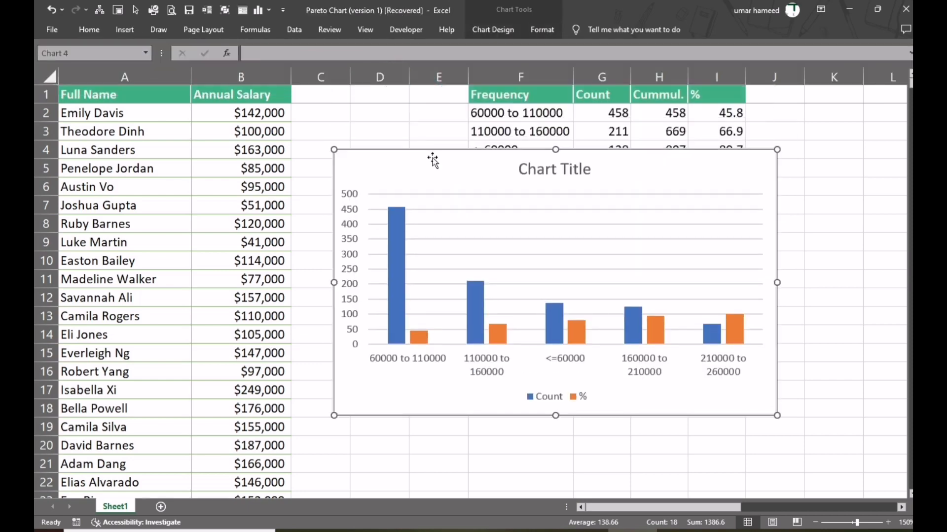
- Remove the chart title, gridlines and legend from the new column chart
click(791, 158)
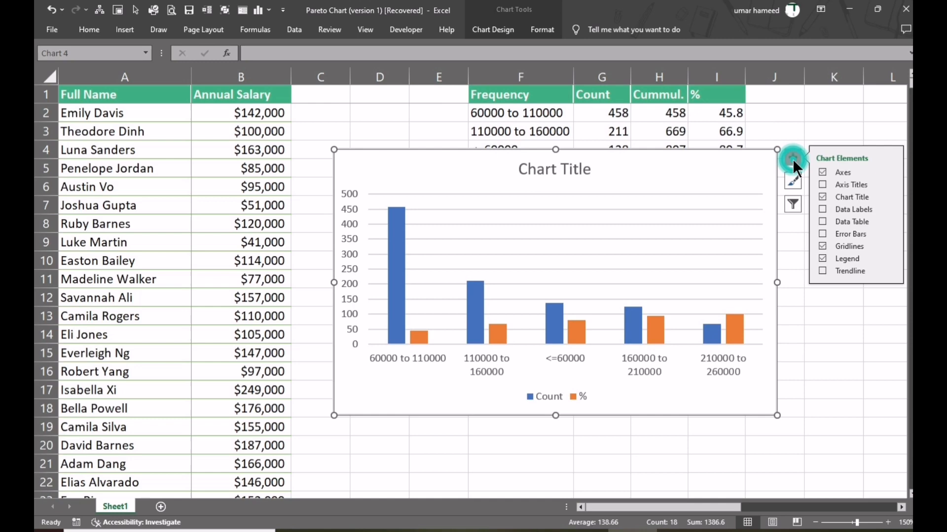
click(822, 197)
click(822, 246)
click(823, 258)
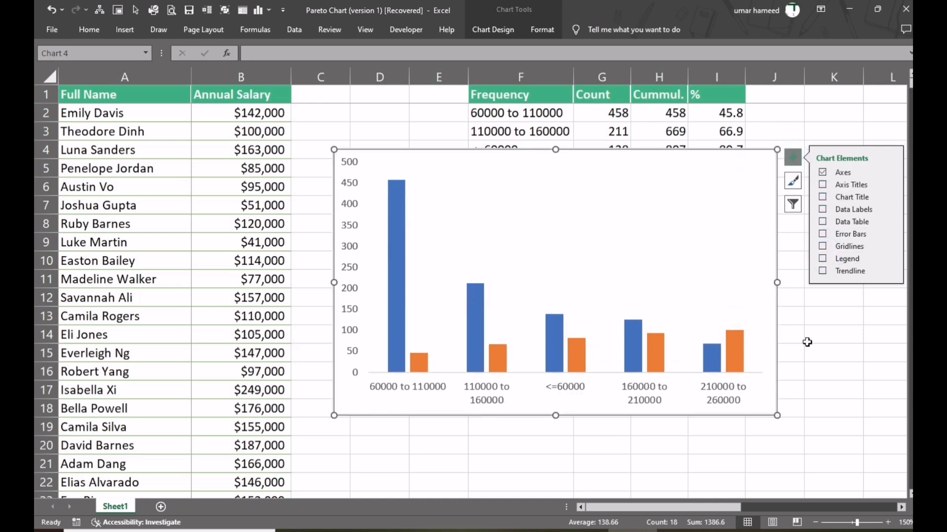
- Change the % series to a Line plotted on the secondary axis, keeping Count as clustered columns
click(857, 359)
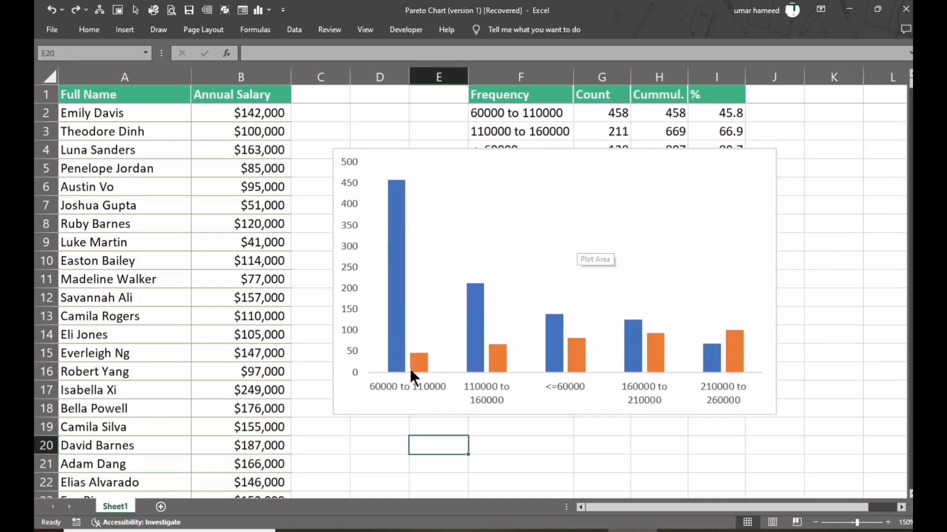
click(417, 364)
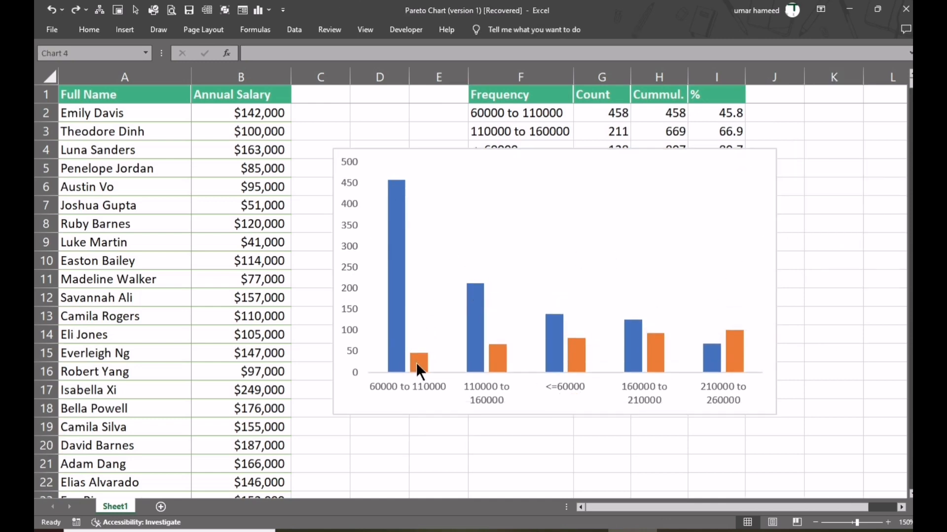
right_click(416, 363)
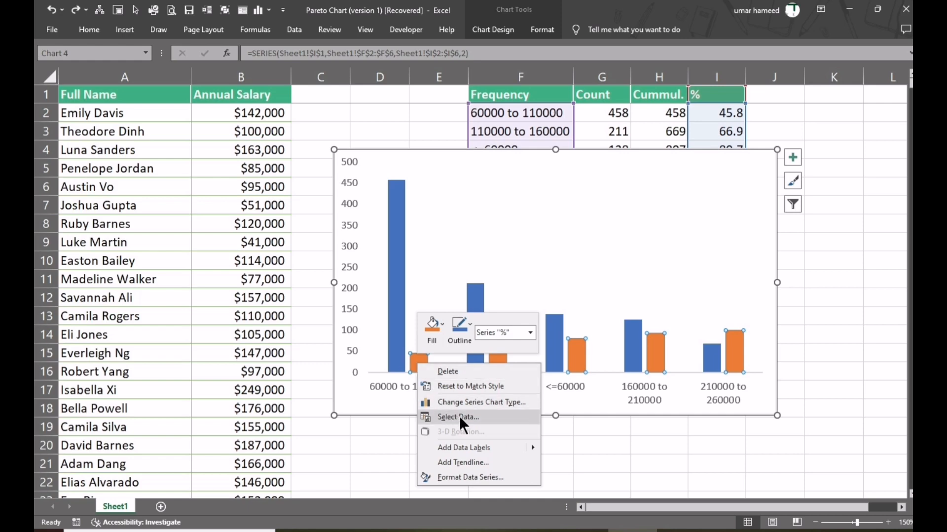
click(499, 402)
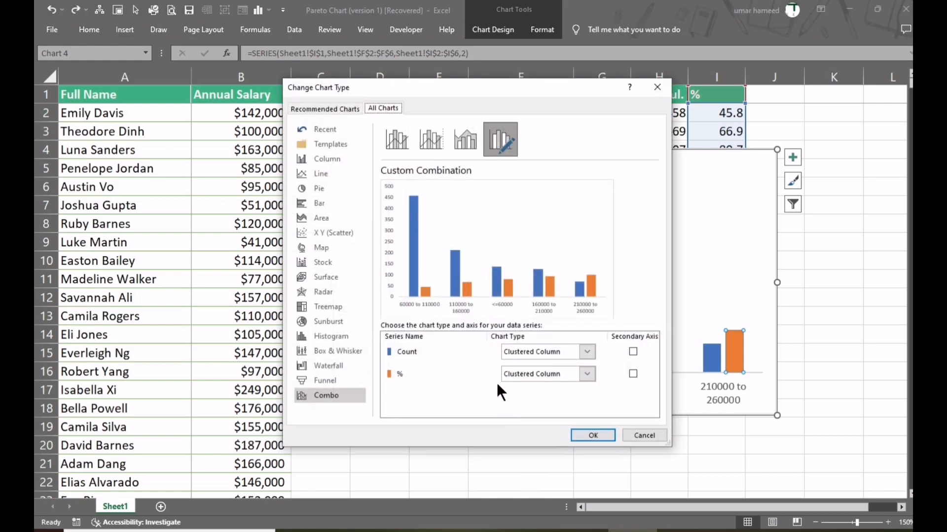
click(631, 375)
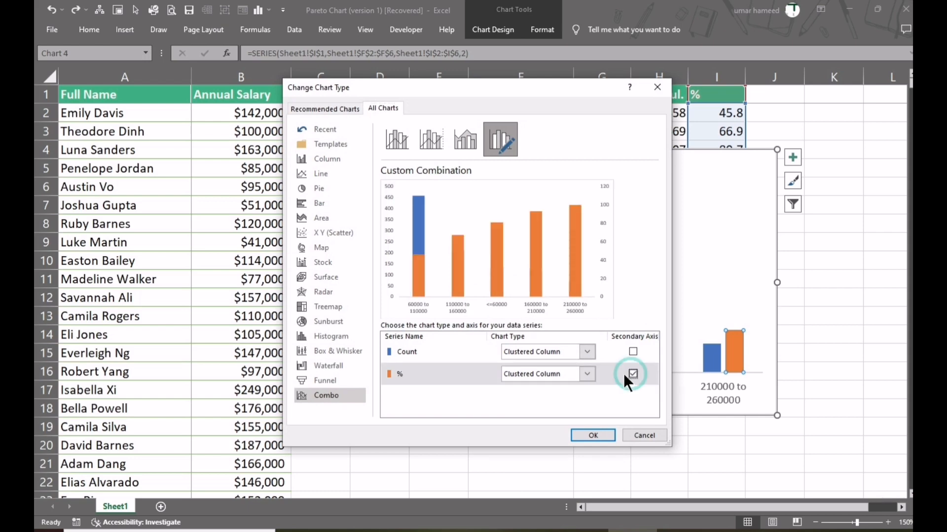
click(589, 374)
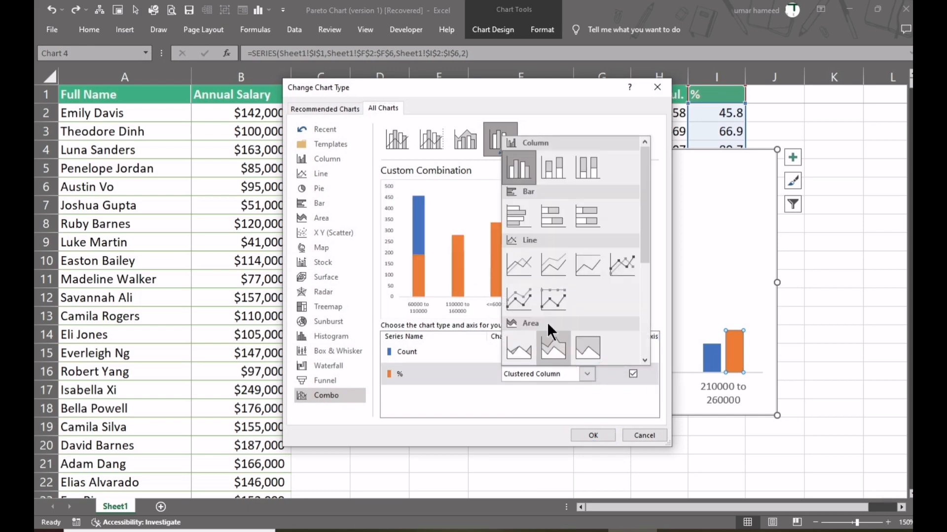
click(520, 264)
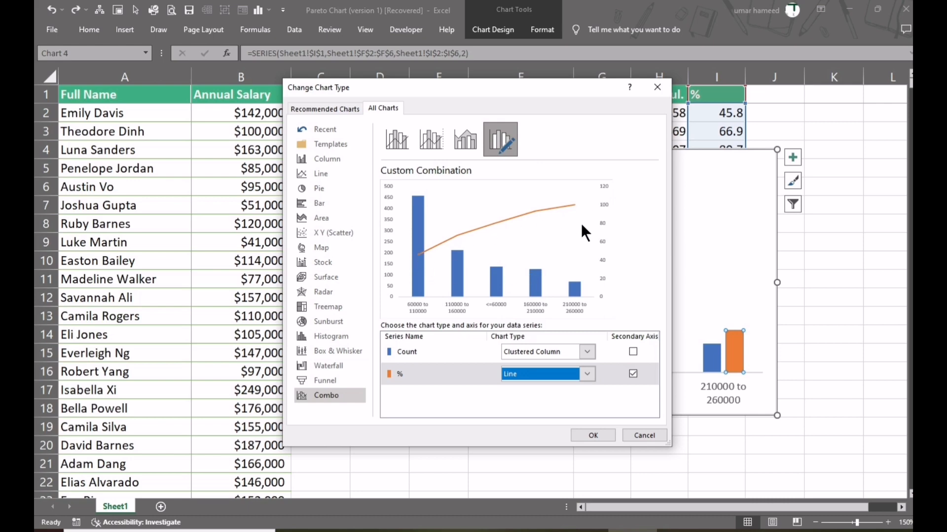
click(593, 435)
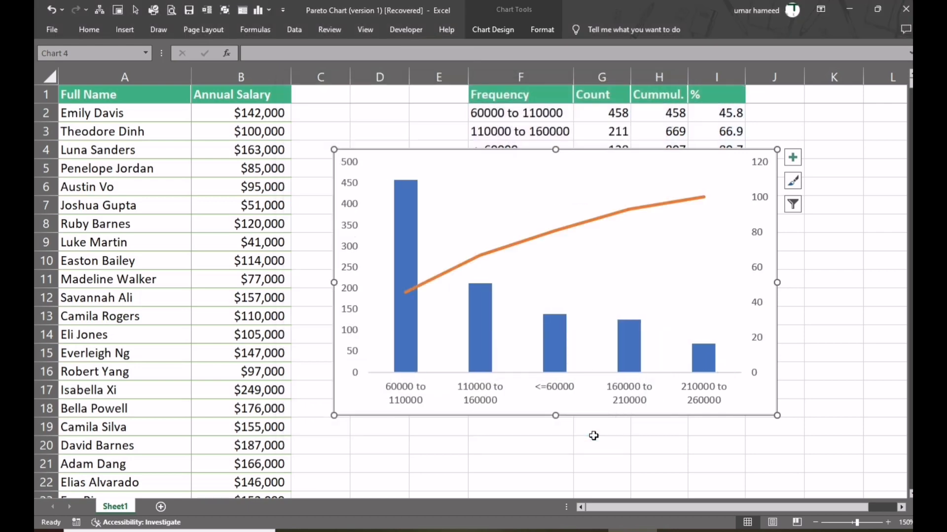
- Add data labels to the Count columns
click(407, 322)
right_click(407, 322)
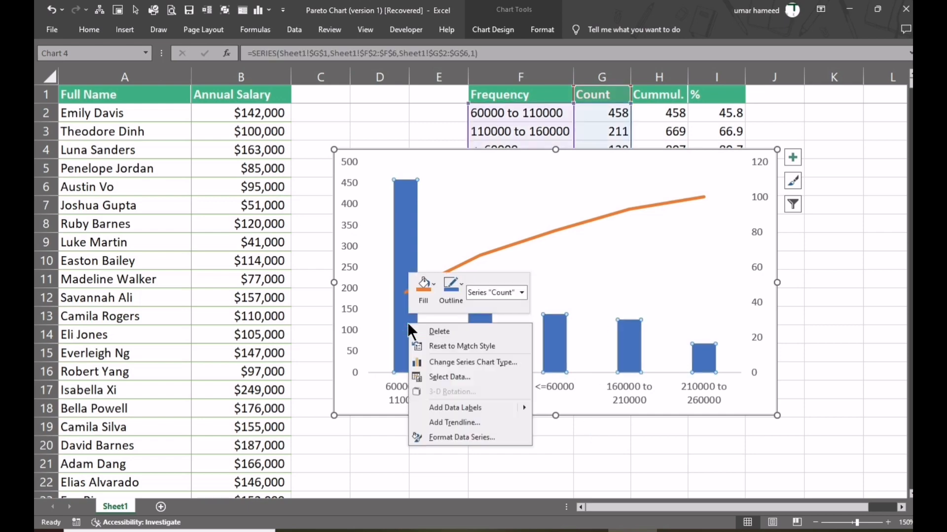
click(463, 407)
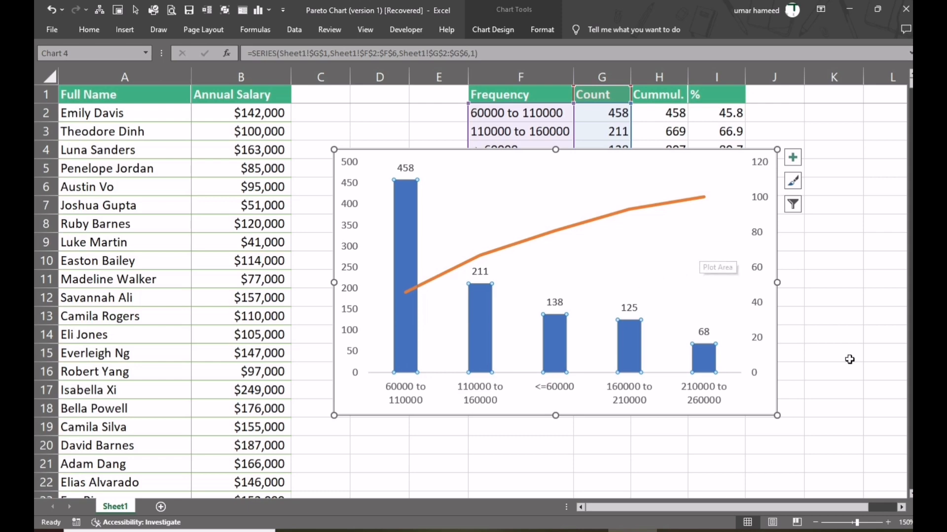
- Reduce the gap width of the Count columns to 16% so the bars sit close together
click(486, 335)
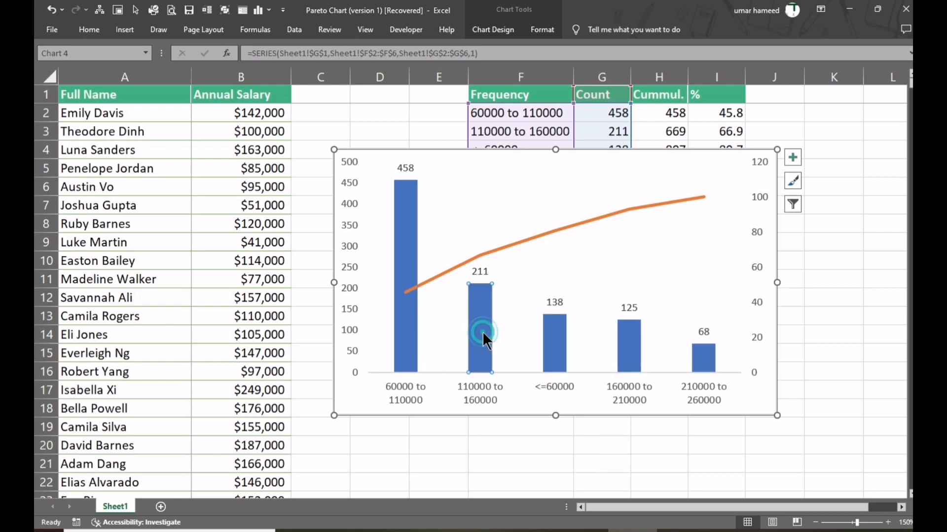
right_click(484, 333)
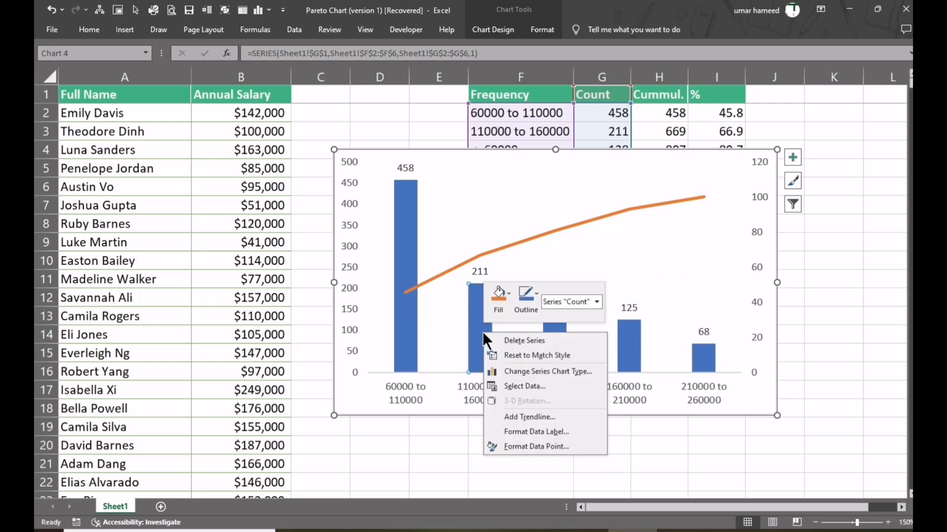
click(546, 445)
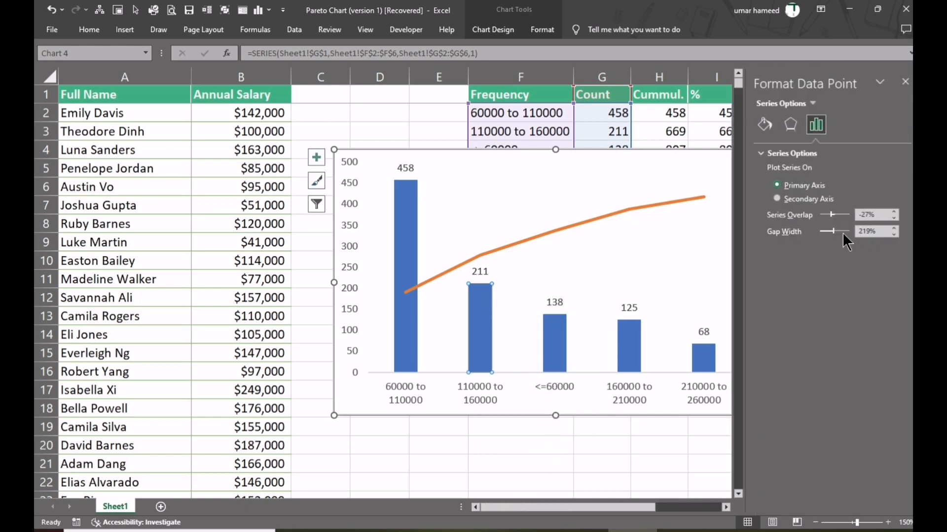
drag(831, 230, 821, 229)
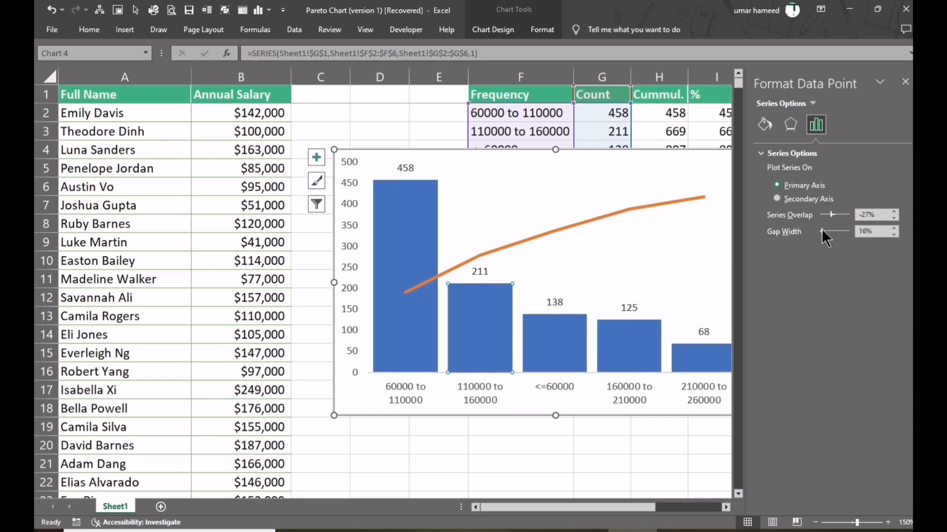
click(905, 81)
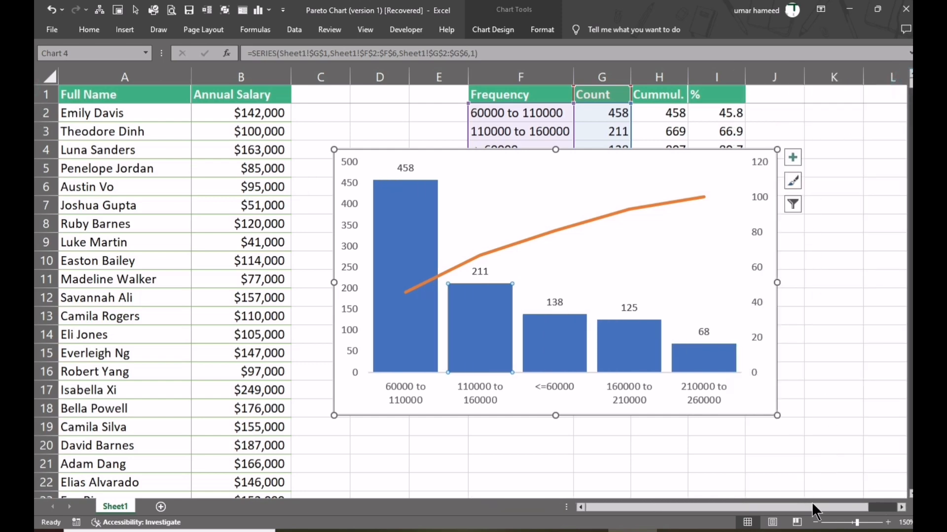
- Shrink the built-in Pareto chart and place it directly below the manual chart, aligned with its left edge
drag(811, 508, 865, 503)
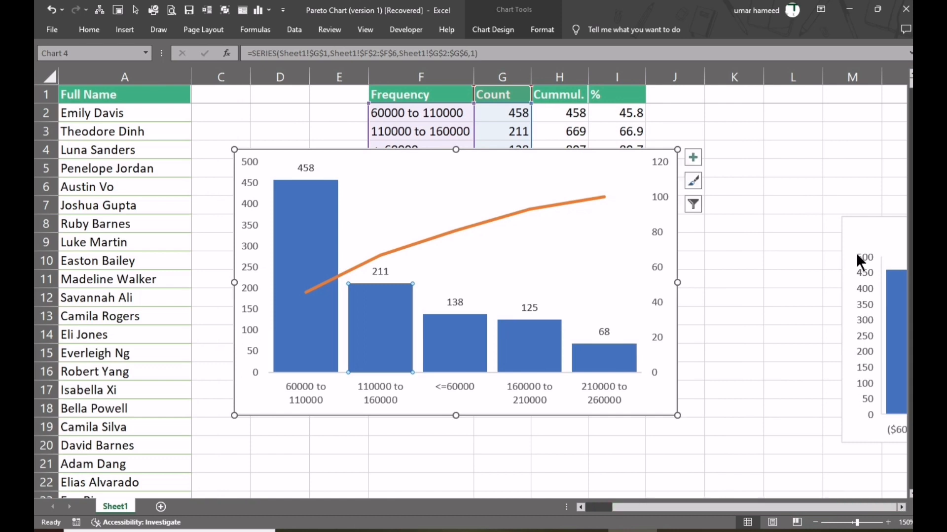
click(861, 229)
drag(862, 220, 227, 409)
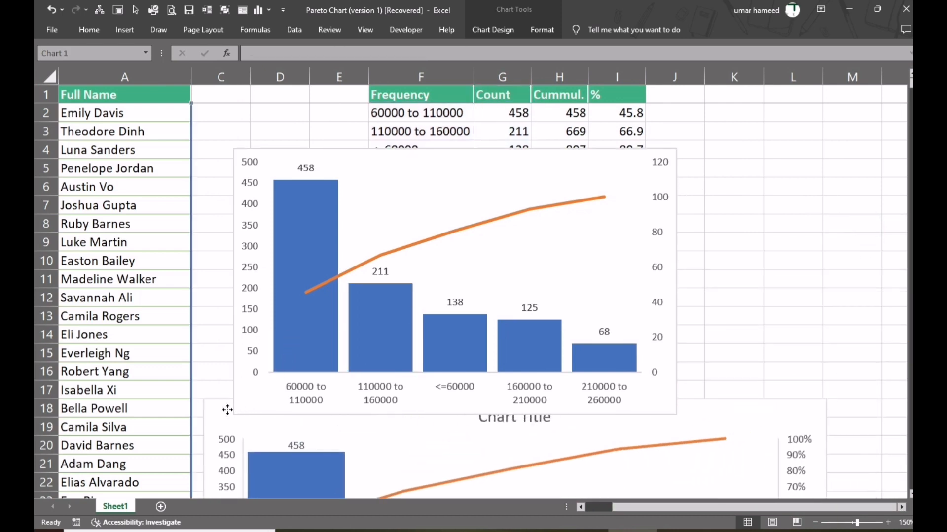
scroll(547, 321, down, 1)
drag(826, 343, 702, 401)
scroll(707, 355, down, 2)
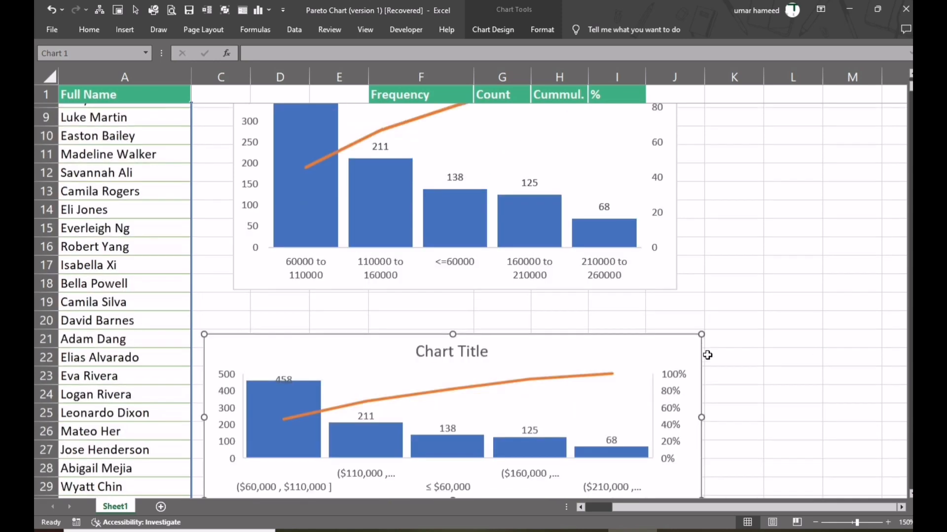
drag(521, 349, 551, 305)
- Widen the manual chart to match the built-in Pareto chart and lower its top edge to about row 11
click(677, 187)
drag(676, 172, 731, 174)
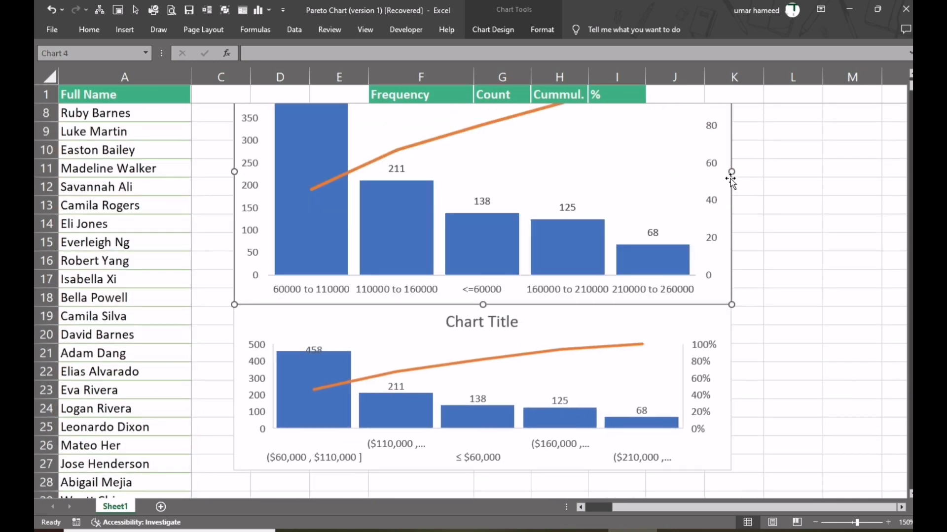
scroll(731, 181, up, 2)
drag(483, 149, 504, 226)
scroll(505, 227, down, 2)
drag(482, 116, 483, 170)
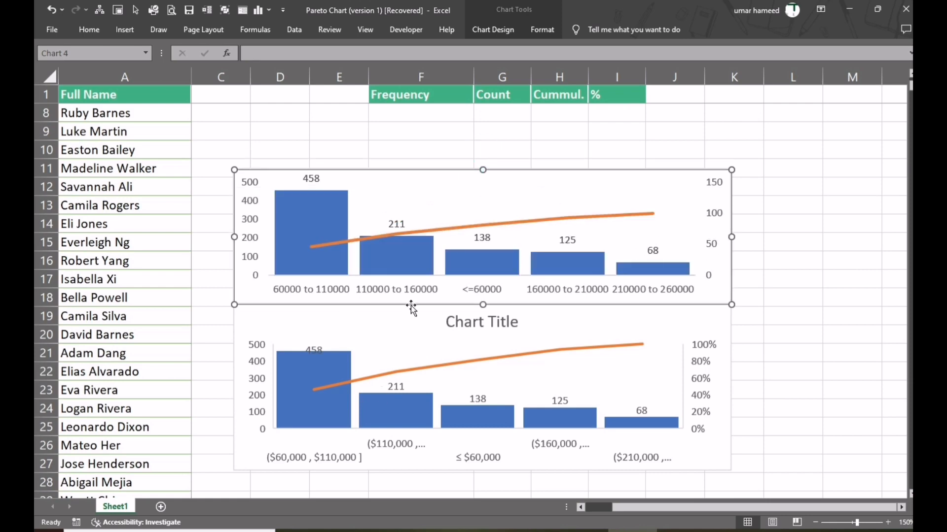